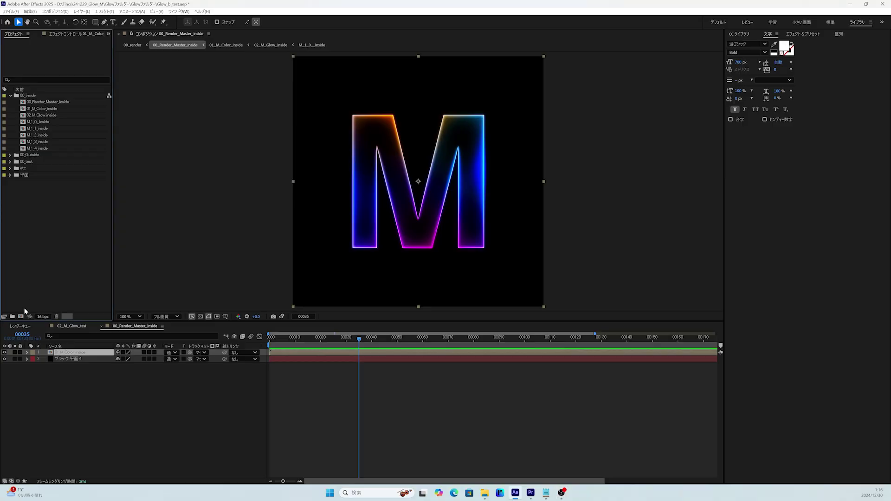
- Create the M_Glow_test composition and add a black background solid
{"action": "left_click", "coordinate": [20, 317]}
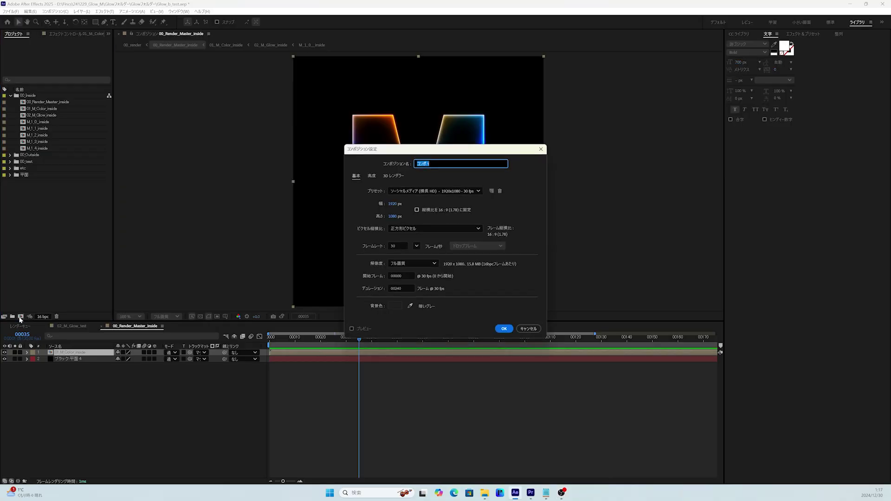
{"action": "type", "text": "M_Glow_test"}
{"action": "key", "text": "Return"}
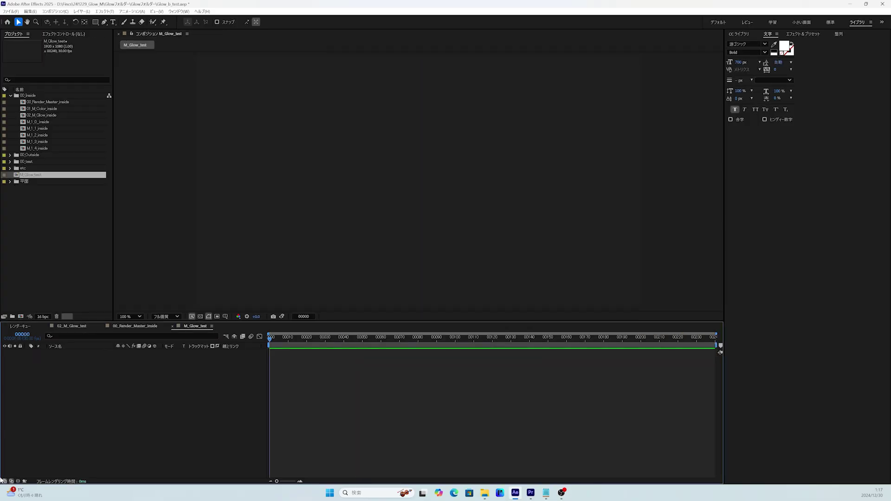
{"action": "key", "text": "ctrl+y"}
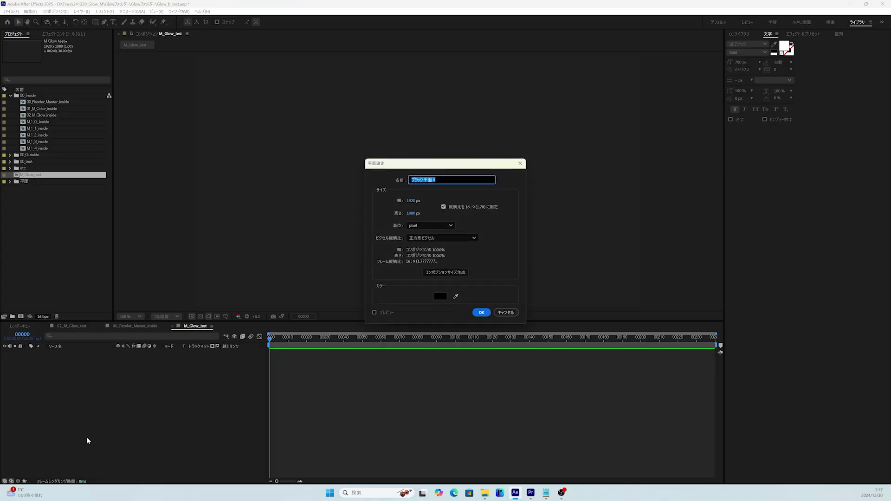
{"action": "key", "text": "Return"}
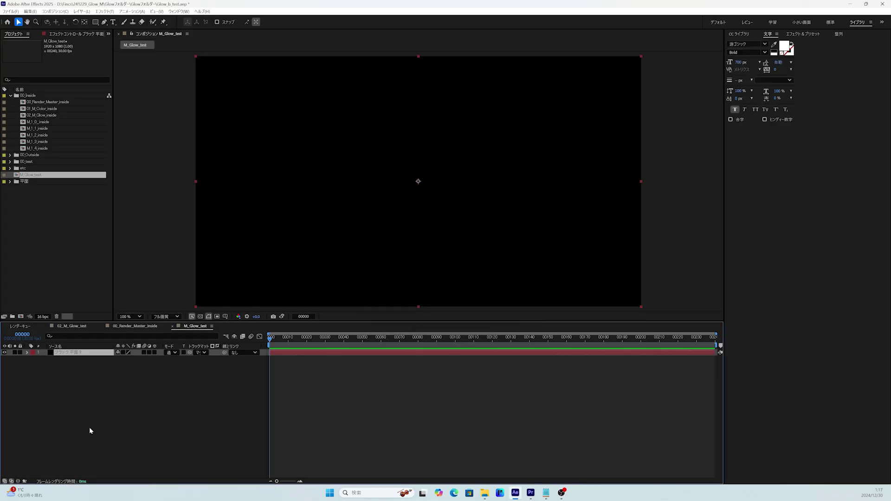
- Type a large white M and centre its anchor point and position in the comp
{"action": "key", "text": "ctrl+t"}
{"action": "left_click", "coordinate": [305, 197]}
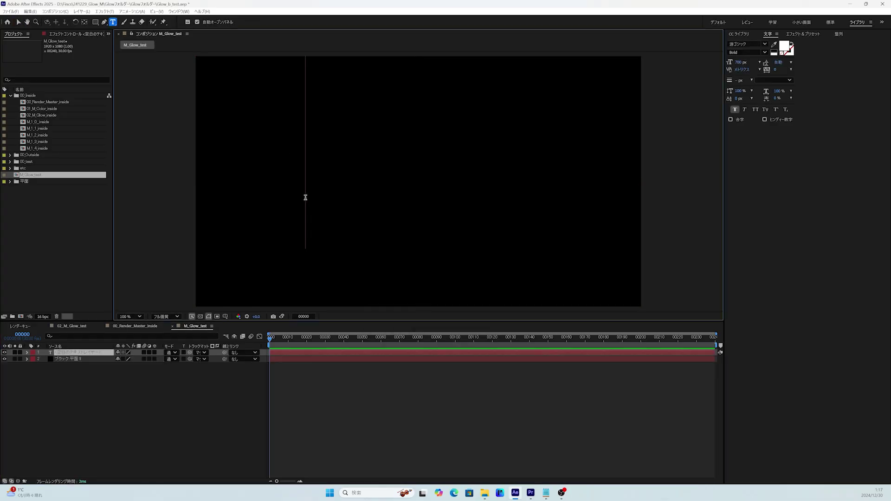
{"action": "type", "text": "M"}
{"action": "key", "text": "Escape"}
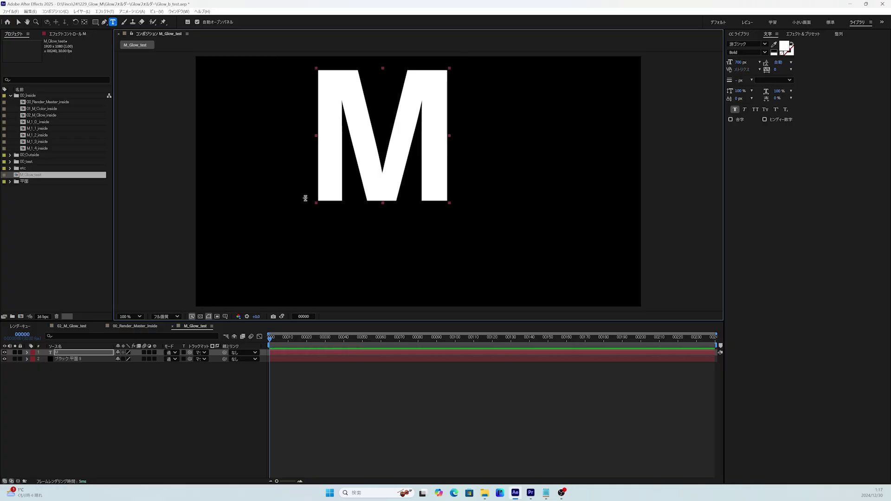
{"action": "key", "text": "ctrl+alt+Home"}
{"action": "key", "text": "ctrl+Home"}
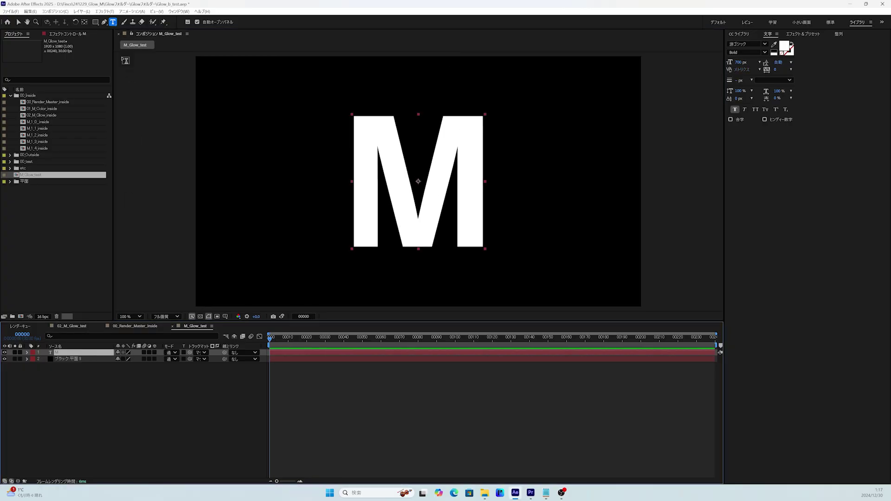
{"action": "left_click", "coordinate": [82, 11]}
- Add an Inner Glow layer style to the M and set Fill Opacity to 0%
{"action": "mouse_move", "coordinate": [106, 198]}
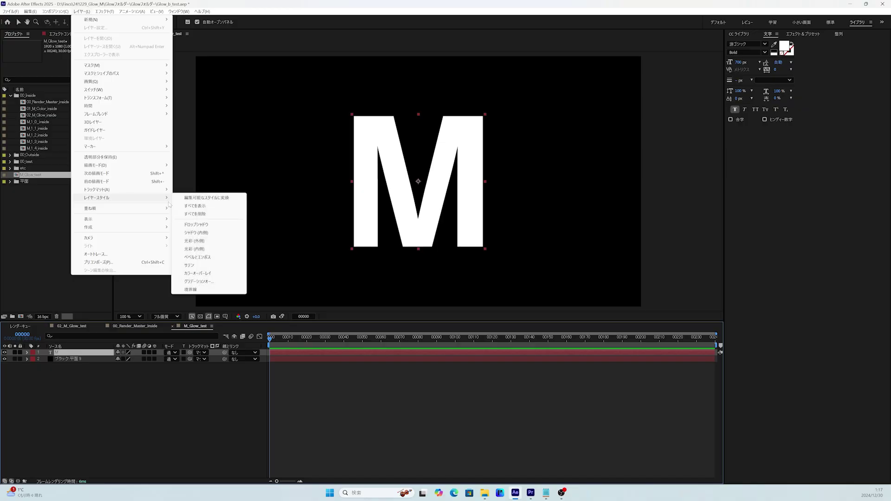
{"action": "left_click", "coordinate": [204, 249]}
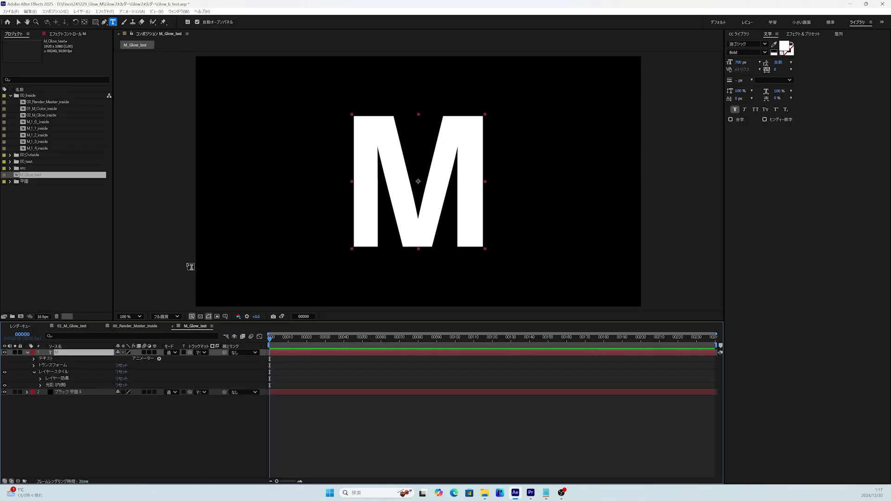
{"action": "left_click", "coordinate": [41, 379]}
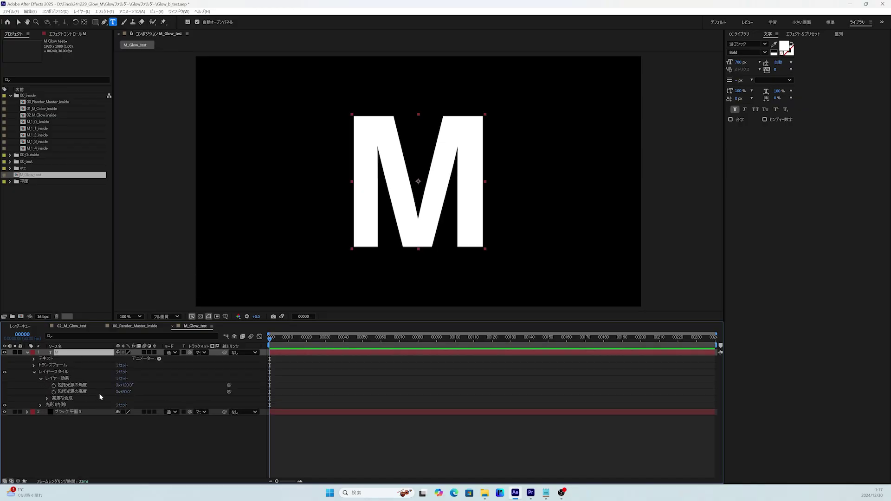
{"action": "left_click", "coordinate": [48, 398]}
{"action": "left_click_drag", "start_coordinate": [119, 405], "coordinate": [33, 407]}
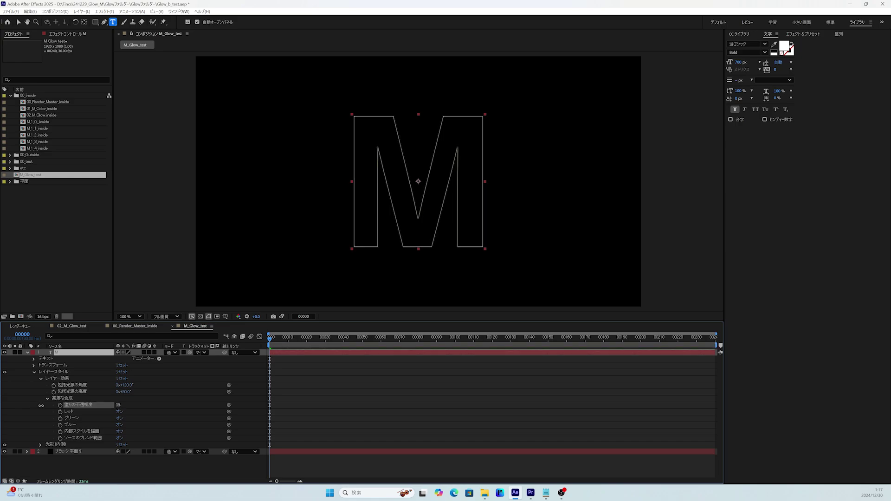
- Set the inner glow colour and give it a size of 8
{"action": "left_click", "coordinate": [40, 444]}
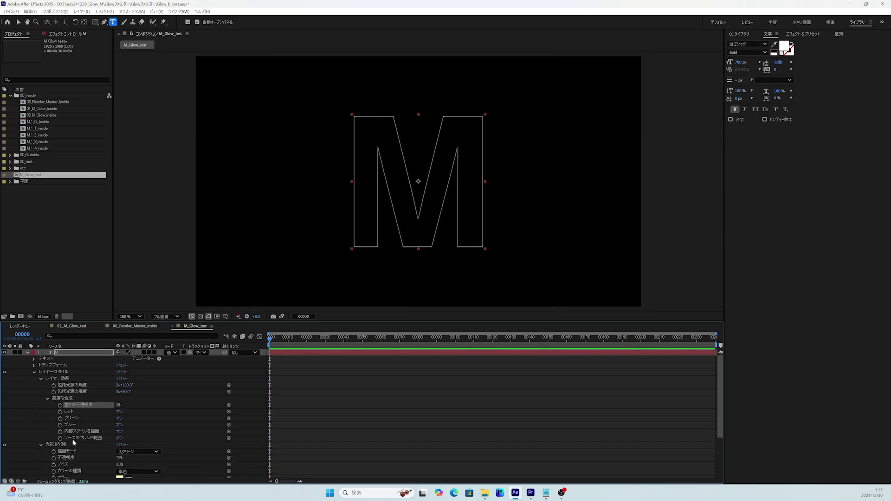
{"action": "scroll", "coordinate": [120, 423], "scroll_direction": "down", "scroll_amount": 3}
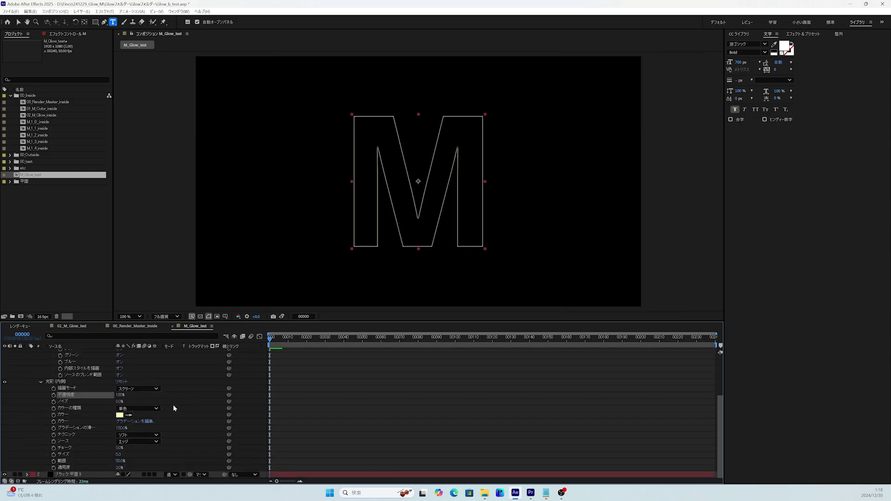
{"action": "left_click", "coordinate": [120, 415]}
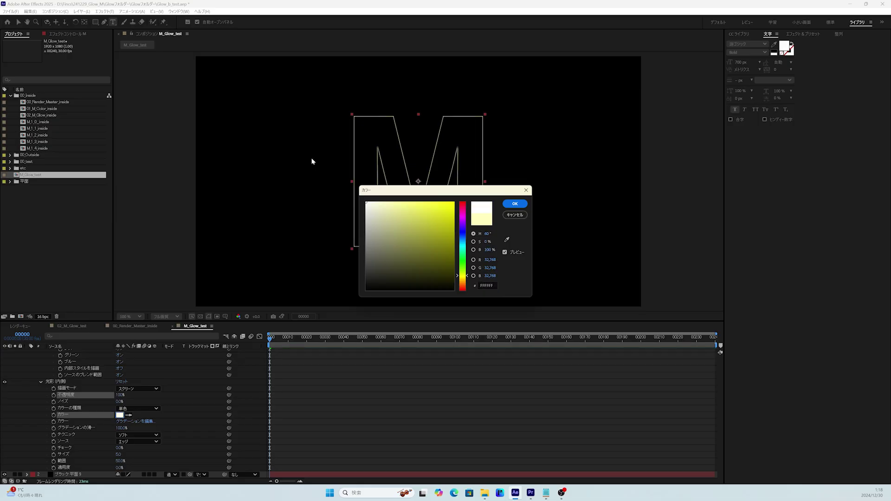
{"action": "left_click", "coordinate": [515, 204]}
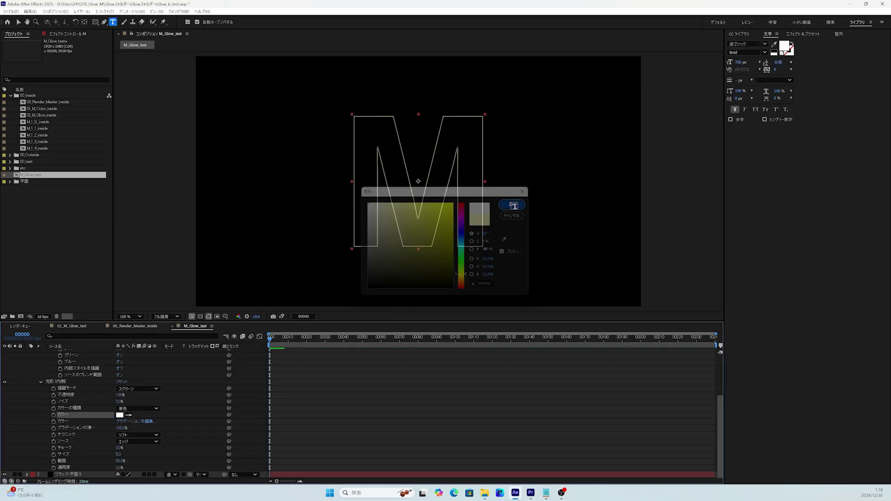
{"action": "left_click", "coordinate": [119, 454]}
{"action": "type", "text": "8"}
{"action": "key", "text": "Return"}
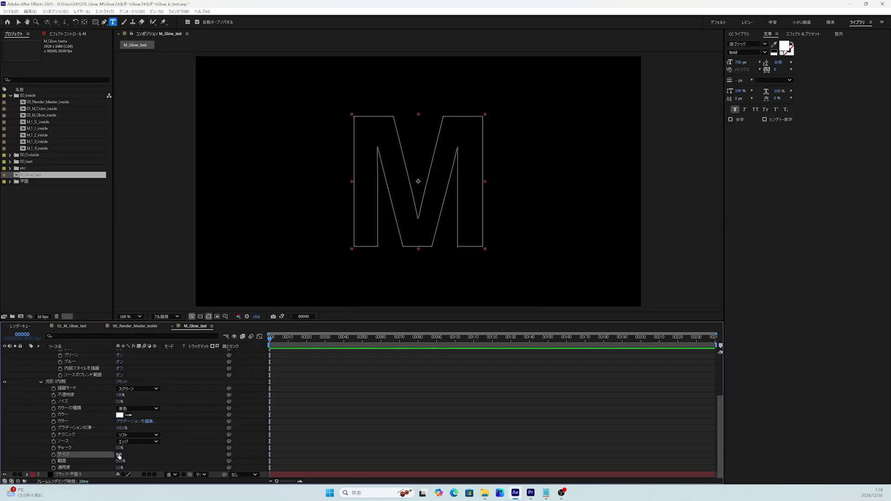
{"action": "left_click", "coordinate": [190, 376]}
{"action": "scroll", "coordinate": [193, 372], "scroll_direction": "up", "scroll_amount": 5}
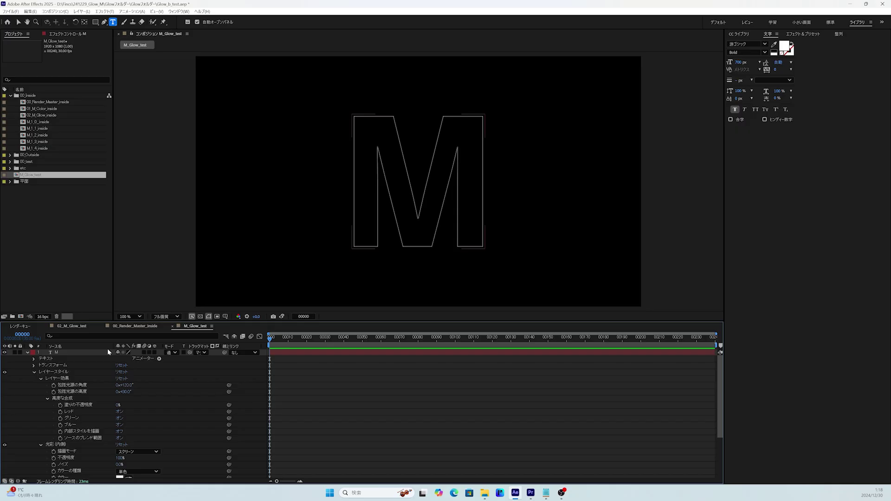
{"action": "left_click", "coordinate": [64, 354]}
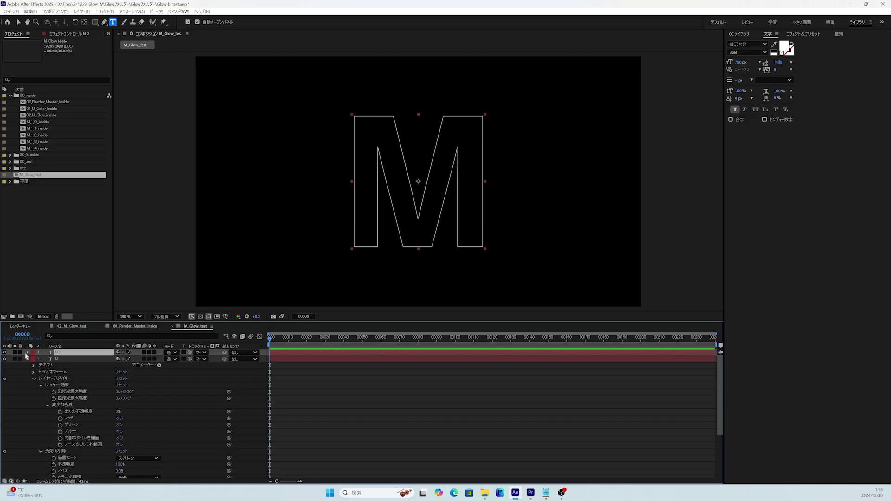
- Duplicate the M into M 2 with inner glow size 48 and opacity 80%
{"action": "key", "text": "ctrl+d"}
{"action": "left_click", "coordinate": [40, 385]}
{"action": "left_click", "coordinate": [41, 385]}
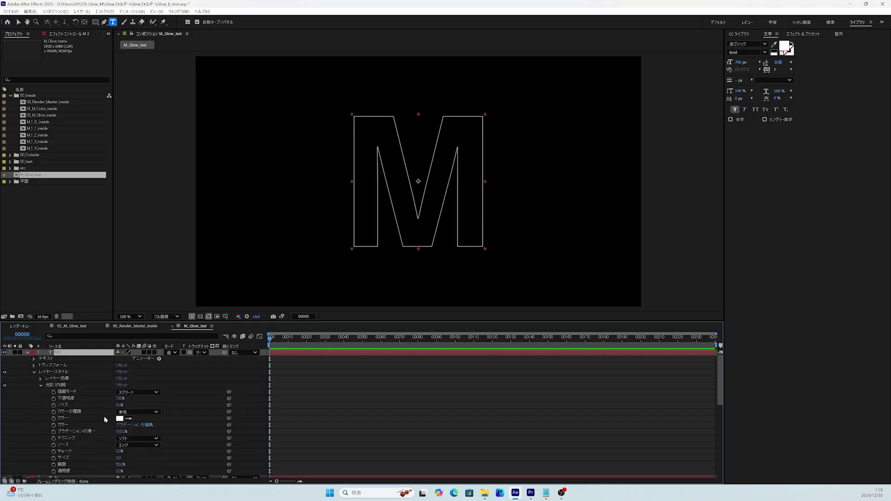
{"action": "left_click", "coordinate": [119, 458]}
{"action": "type", "text": "48"}
{"action": "key", "text": "Return"}
{"action": "left_click", "coordinate": [80, 354]}
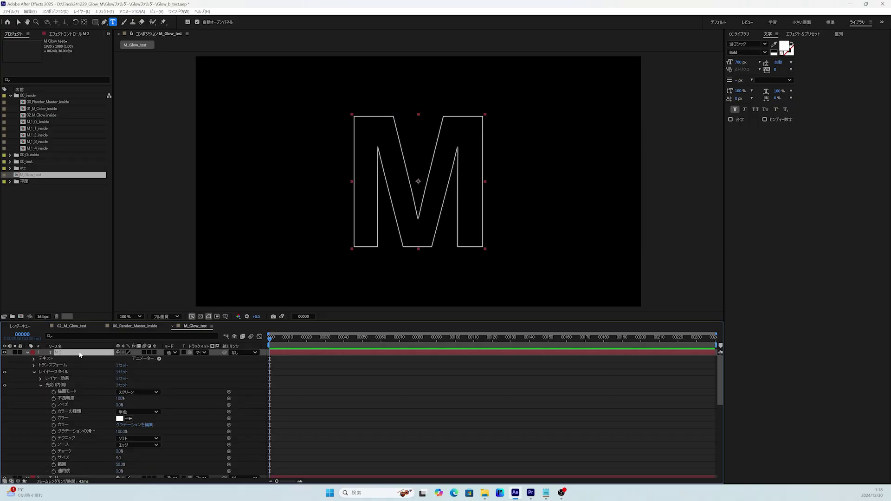
{"action": "key", "text": "t"}
{"action": "left_click", "coordinate": [120, 359]}
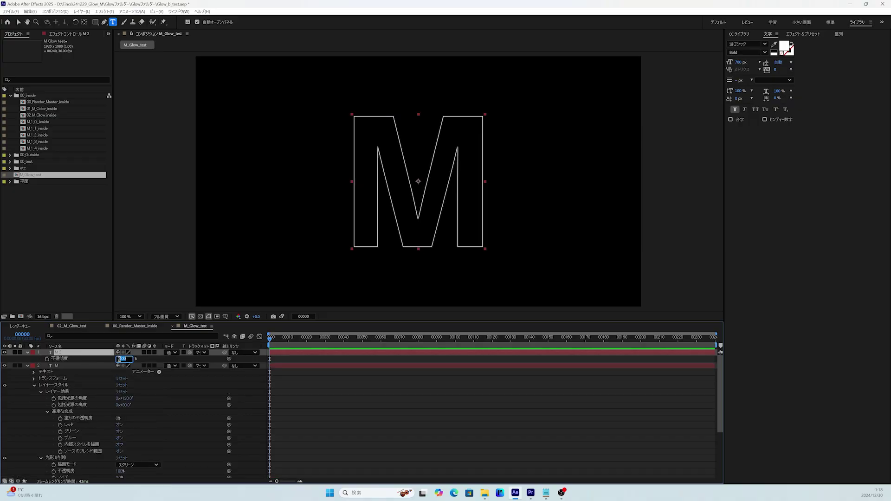
{"action": "type", "text": "80"}
{"action": "key", "text": "Return"}
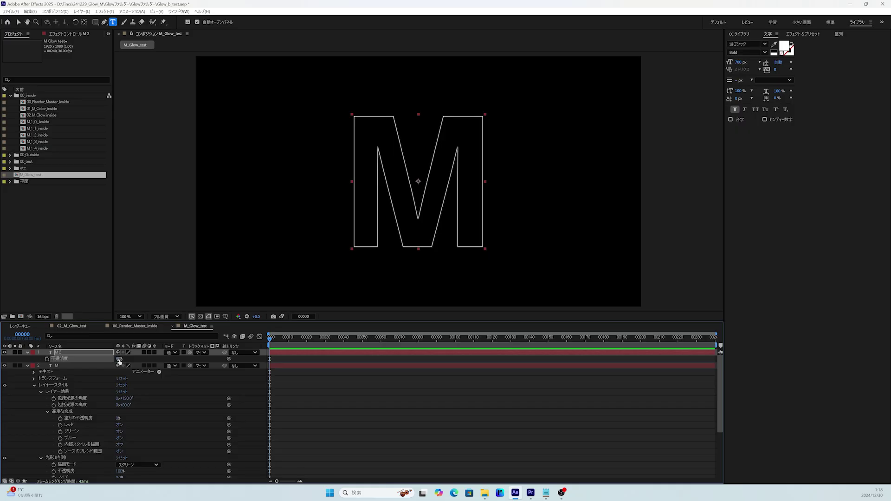
- Duplicate into M 3, adjust its inner glow size and lower its opacity
{"action": "key", "text": "ctrl+d"}
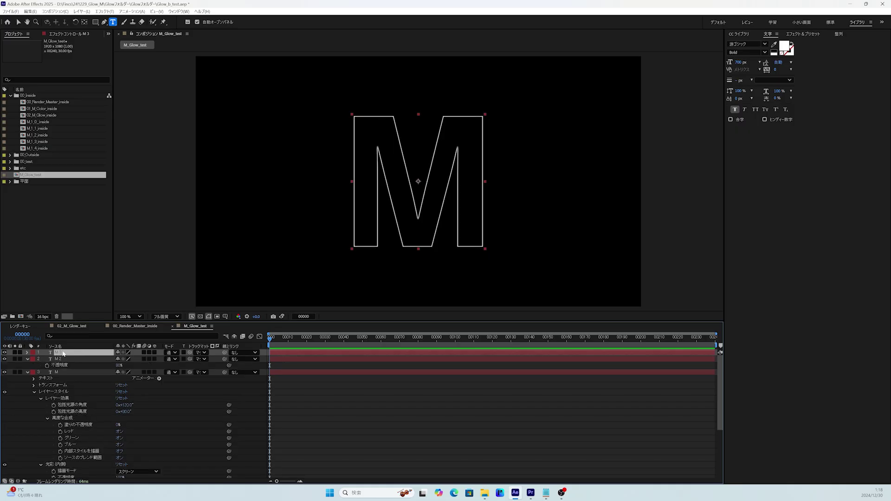
{"action": "left_click", "coordinate": [27, 352]}
{"action": "left_click", "coordinate": [34, 372]}
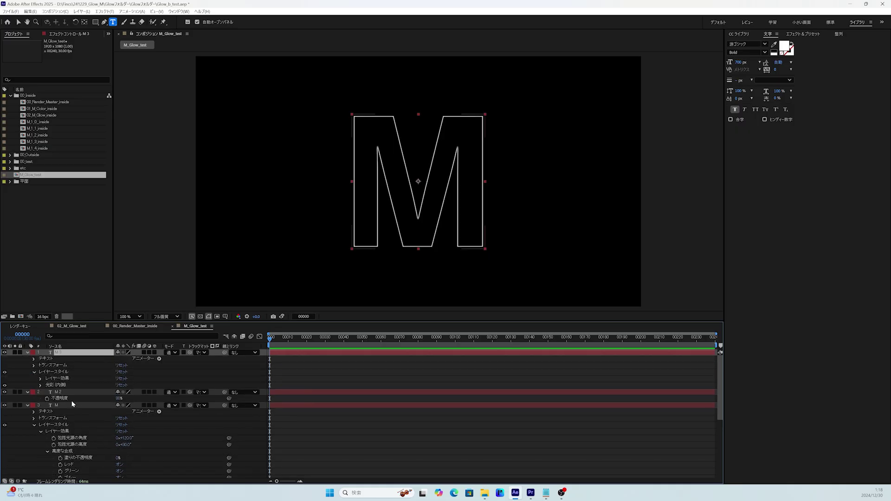
{"action": "left_click", "coordinate": [40, 385]}
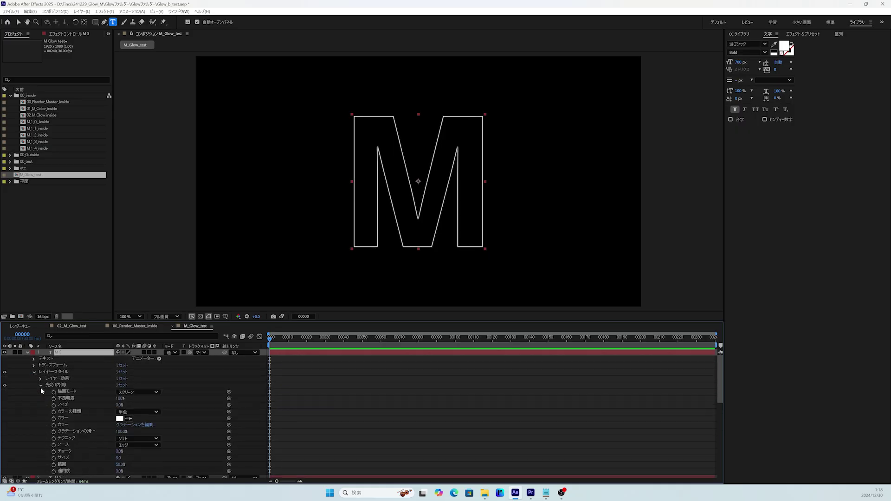
{"action": "left_click", "coordinate": [120, 458]}
{"action": "key", "text": "Return"}
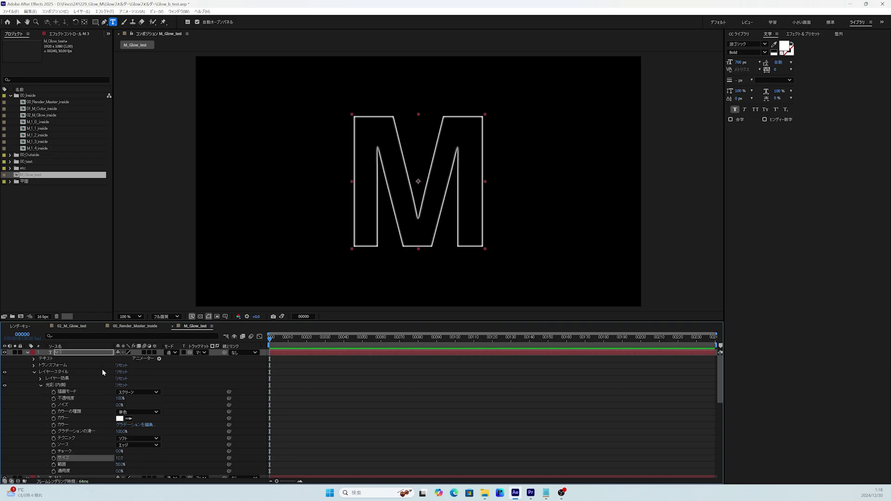
{"action": "left_click", "coordinate": [94, 355]}
{"action": "key", "text": "t"}
{"action": "left_click", "coordinate": [118, 359]}
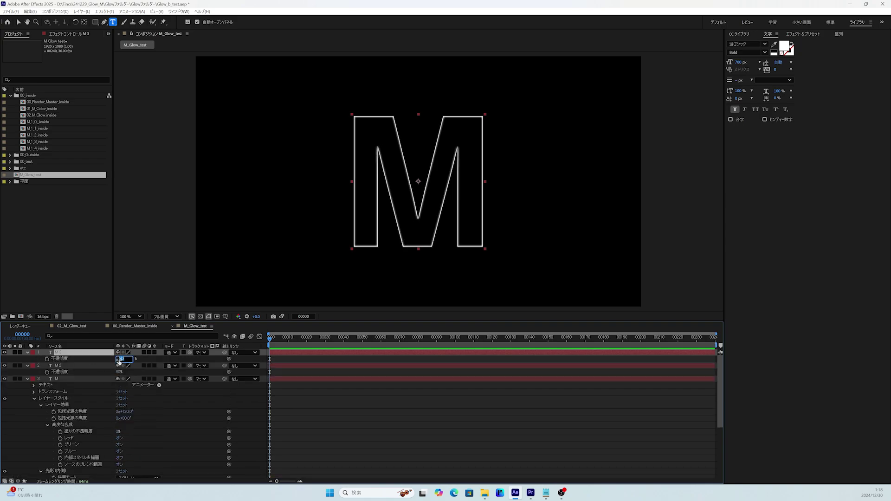
{"action": "type", "text": "0"}
{"action": "key", "text": "Return"}
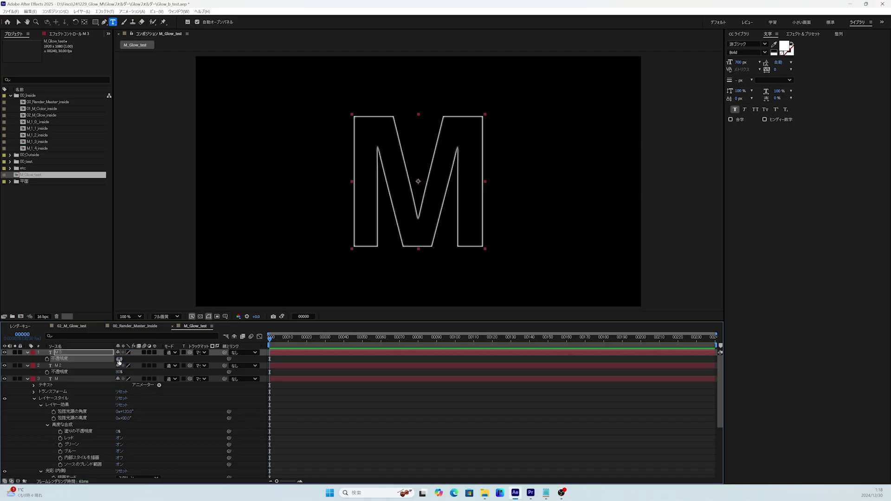
- Duplicate M 3 into M 4 with inner glow size 24 and opacity 20%
{"action": "left_click", "coordinate": [54, 353]}
{"action": "key", "text": "ctrl+d"}
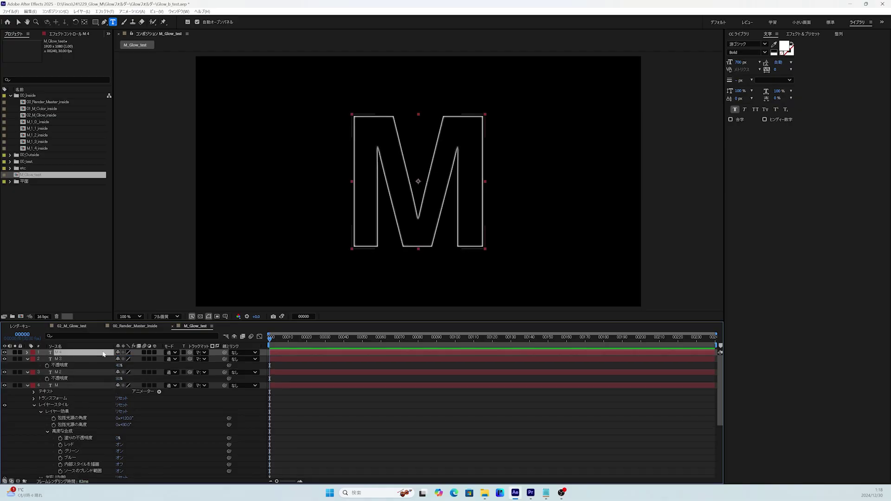
{"action": "left_click", "coordinate": [28, 353]}
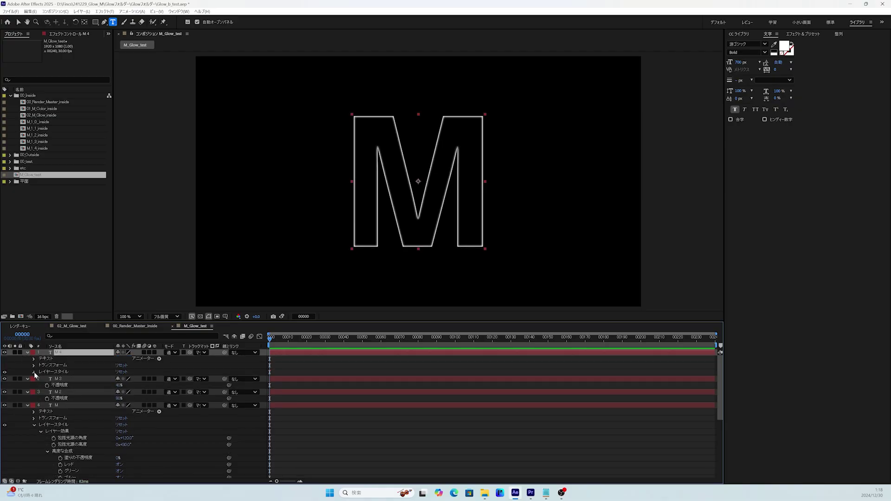
{"action": "left_click", "coordinate": [35, 371]}
{"action": "left_click", "coordinate": [41, 385]}
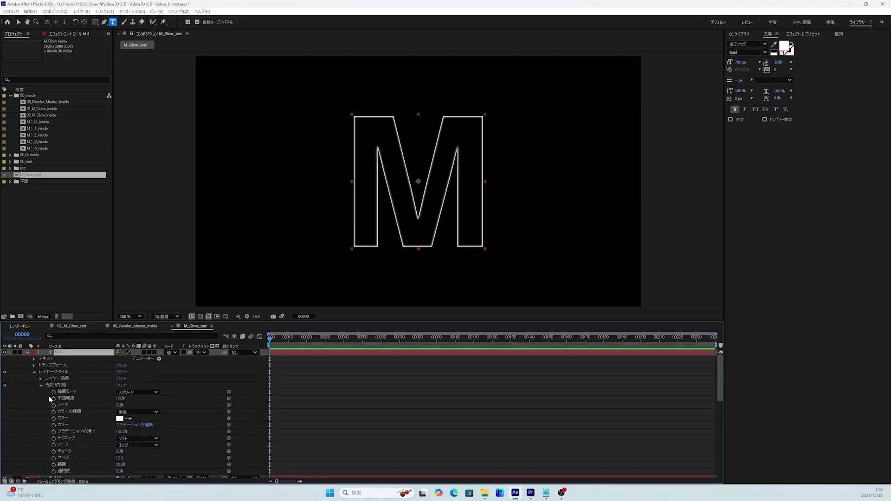
{"action": "left_click", "coordinate": [119, 458]}
{"action": "type", "text": "24"}
{"action": "key", "text": "Return"}
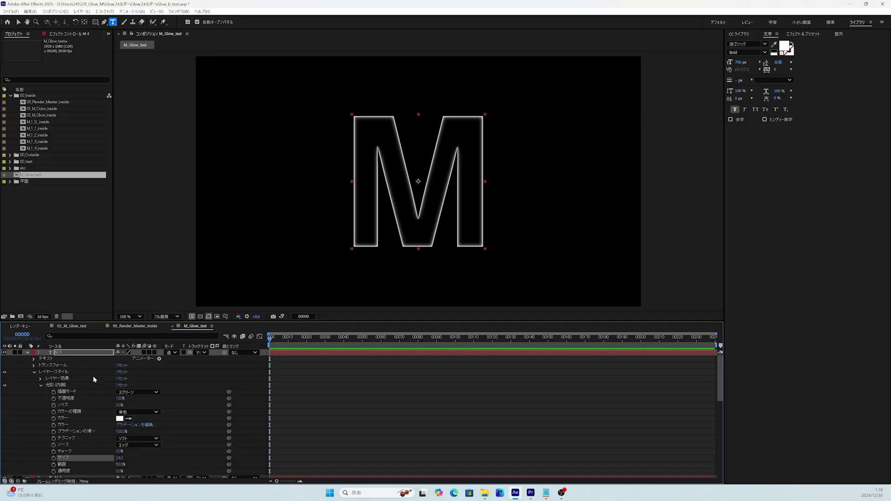
{"action": "left_click", "coordinate": [80, 355]}
{"action": "key", "text": "t"}
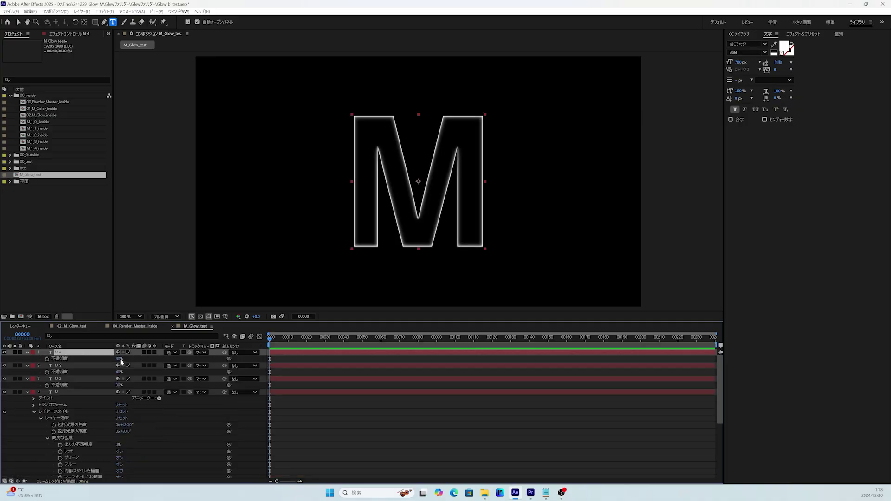
{"action": "left_click", "coordinate": [121, 358]}
{"action": "type", "text": "20"}
{"action": "key", "text": "Return"}
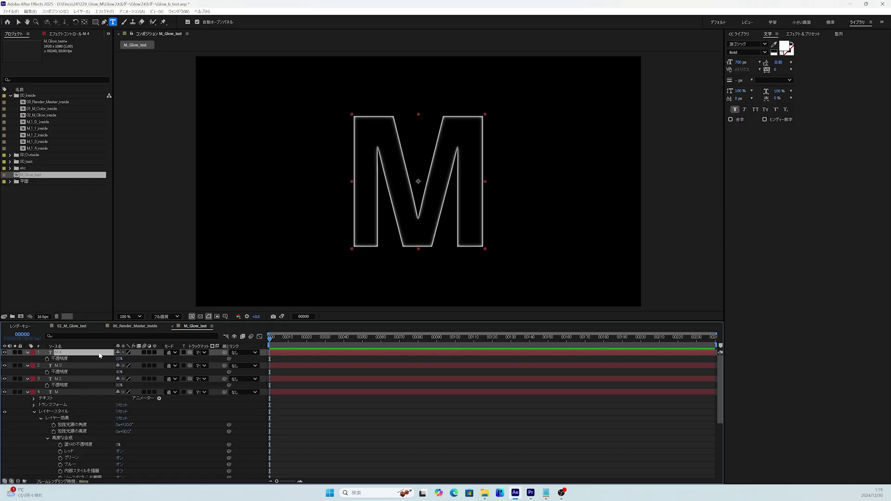
- Duplicate into M 5, adjust its inner glow size and lower its opacity
{"action": "key", "text": "ctrl+d"}
{"action": "left_click", "coordinate": [28, 352]}
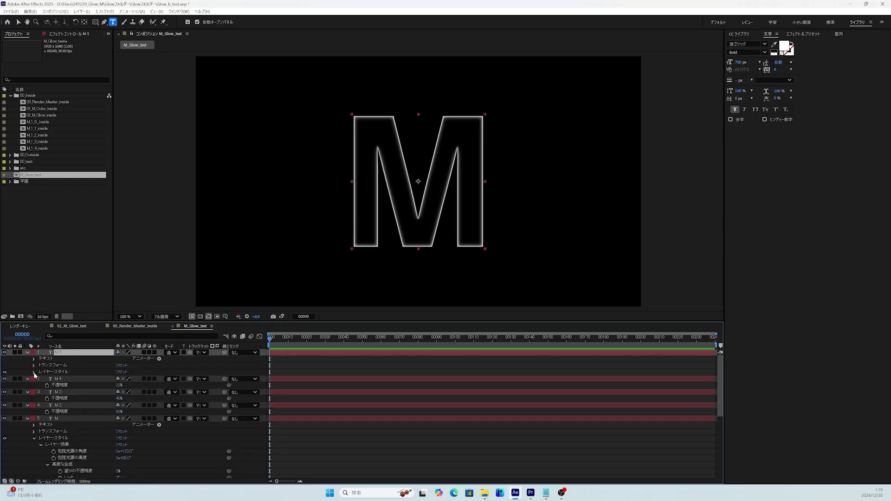
{"action": "left_click", "coordinate": [34, 371]}
{"action": "left_click", "coordinate": [41, 385]}
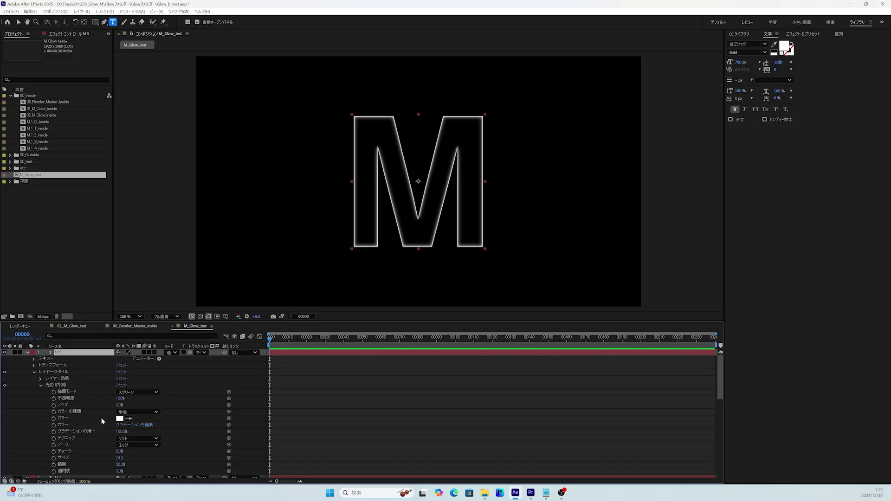
{"action": "left_click", "coordinate": [120, 457]}
{"action": "type", "text": "98"}
{"action": "key", "text": "Return"}
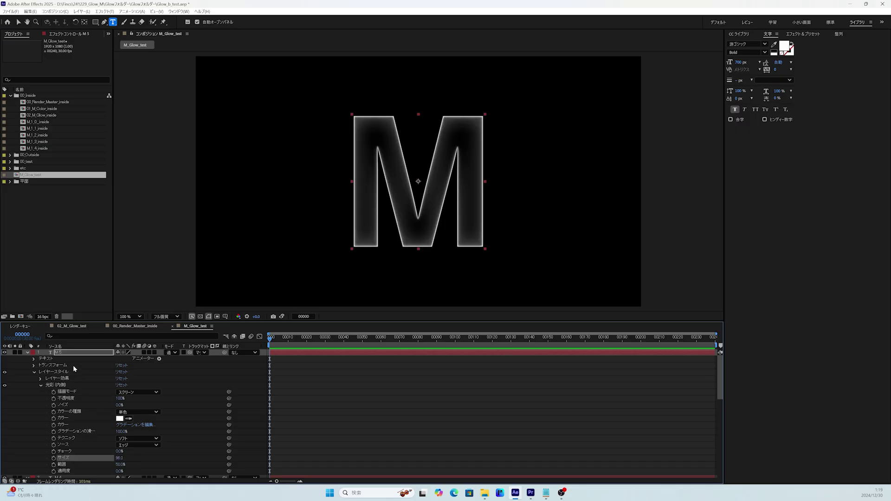
{"action": "left_click", "coordinate": [97, 354]}
{"action": "key", "text": "t"}
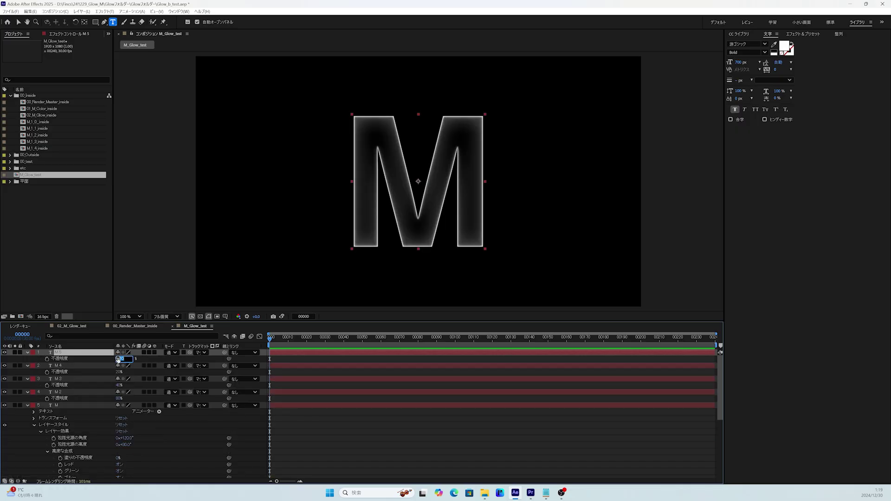
{"action": "left_click_drag", "start_coordinate": [118, 359], "coordinate": [119, 360]}
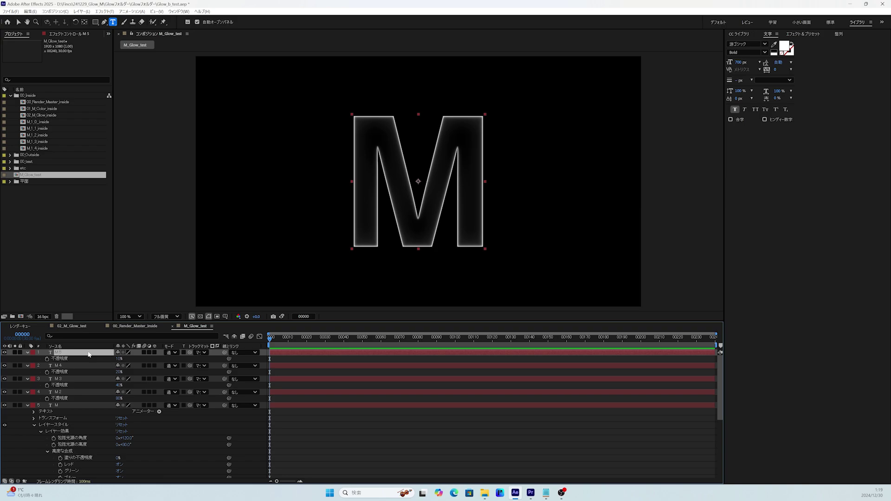
- Collapse all layers and show the opacity of the five M layers together
{"action": "left_click", "coordinate": [74, 405], "text": "shift"}
{"action": "key", "text": "ctrl+grave"}
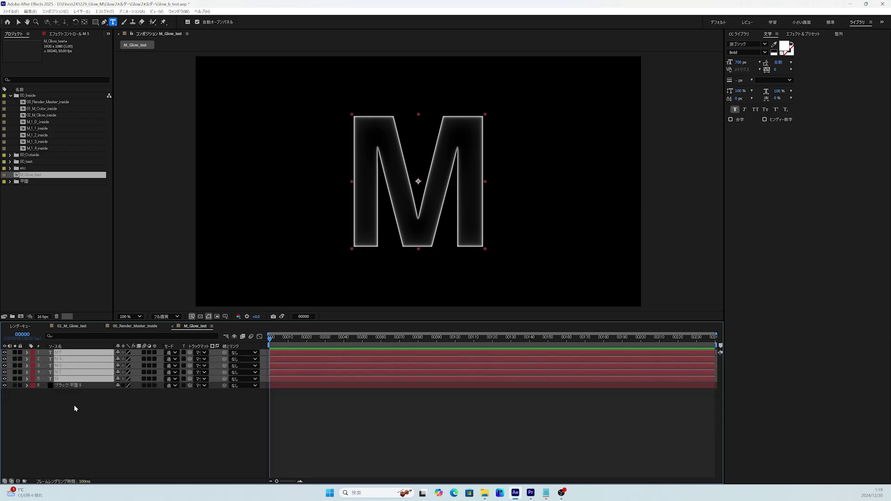
{"action": "key", "text": "t"}
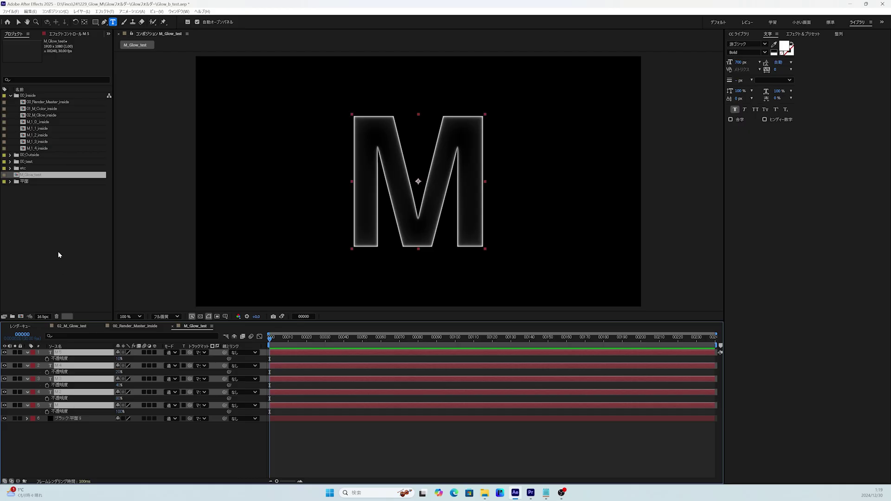
{"action": "left_click", "coordinate": [41, 175]}
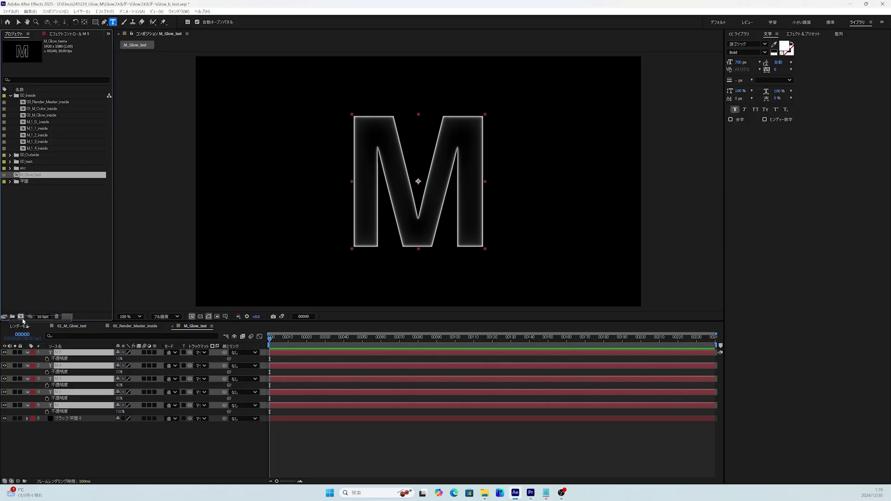
- Nest M_Glow_test in a new composition and rename it M_Color_test
{"action": "left_click_drag", "start_coordinate": [22, 320], "coordinate": [21, 317]}
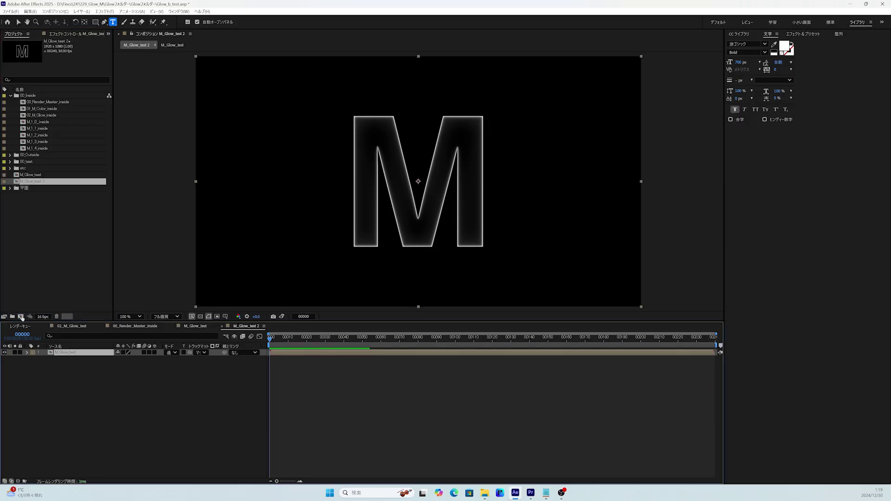
{"action": "left_click", "coordinate": [21, 180]}
{"action": "key", "text": "Return"}
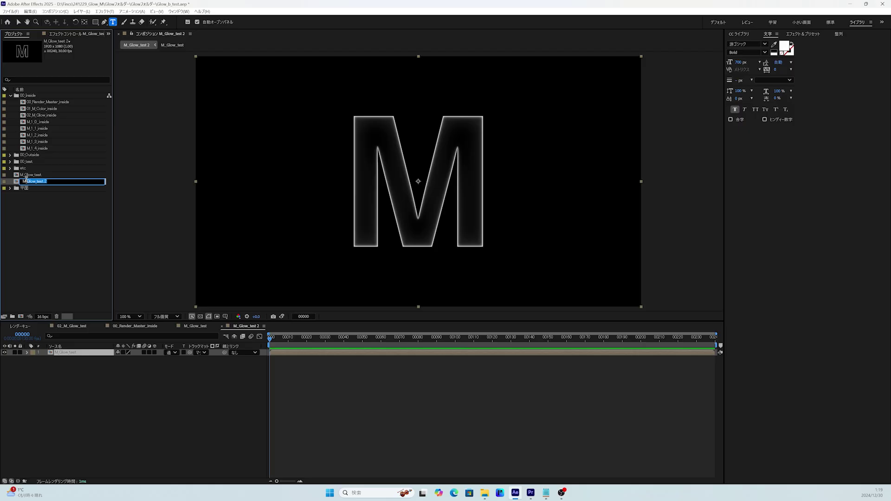
{"action": "type", "text": "M_Color"}
{"action": "type", "text": "_test"}
{"action": "key", "text": "Return"}
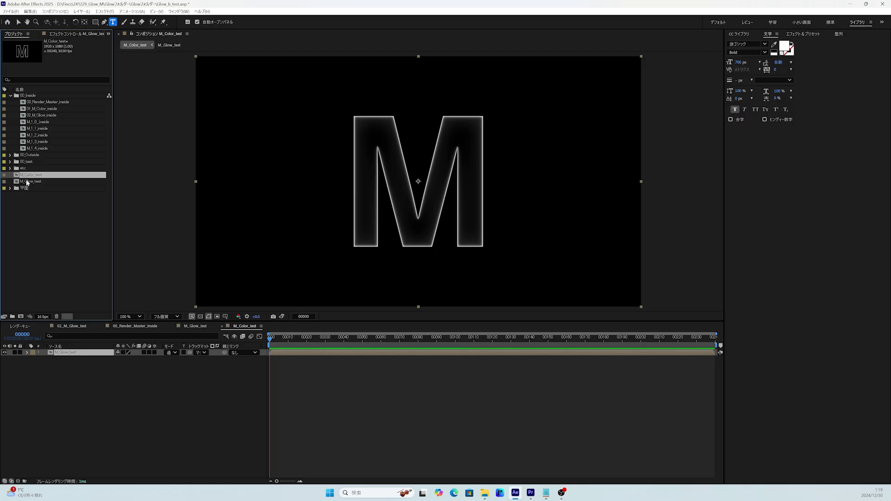
{"action": "left_click", "coordinate": [77, 399]}
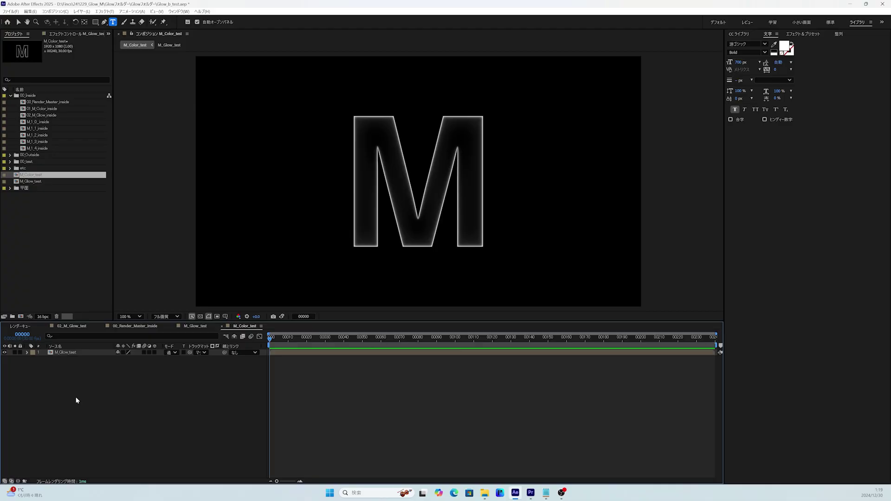
{"action": "key", "text": "ctrl+y"}
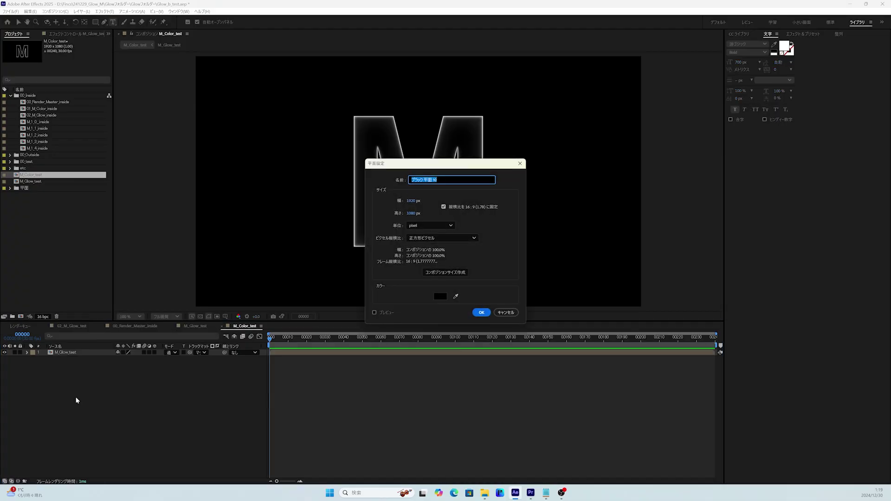
- Add the black solid, name it Grad, and apply the 4-Color Gradient effect
{"action": "key", "text": "Return"}
{"action": "key", "text": "Return"}
{"action": "type", "text": "Grad"}
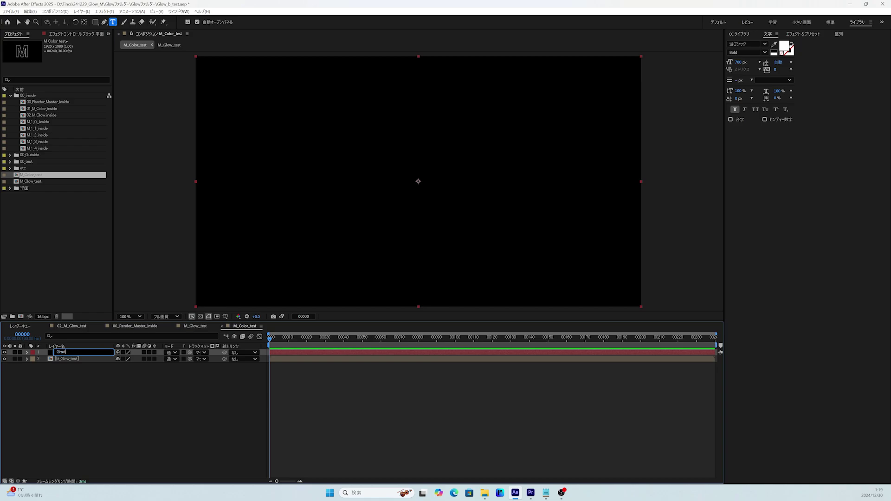
{"action": "key", "text": "Return"}
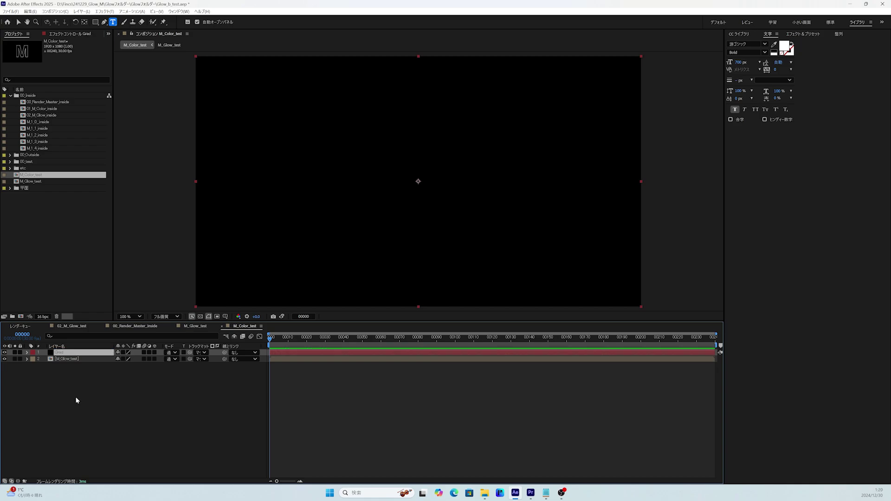
{"action": "left_click", "coordinate": [105, 11]}
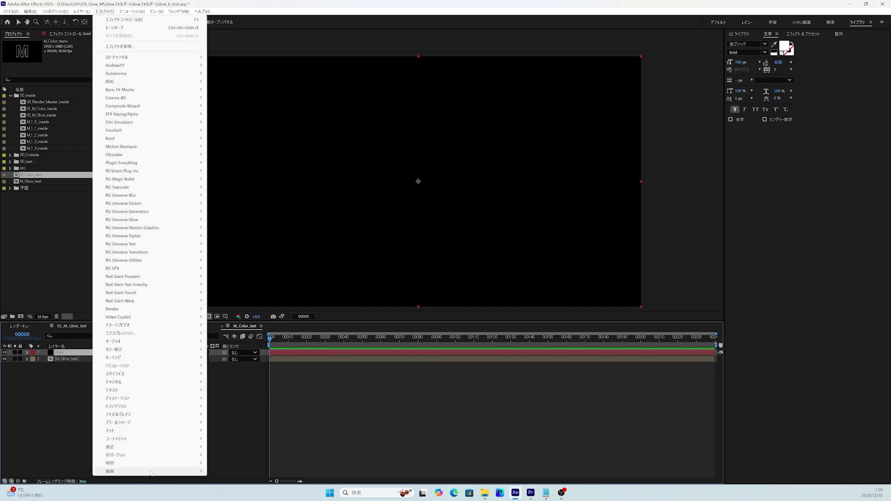
{"action": "mouse_move", "coordinate": [151, 471]}
{"action": "left_click", "coordinate": [237, 276]}
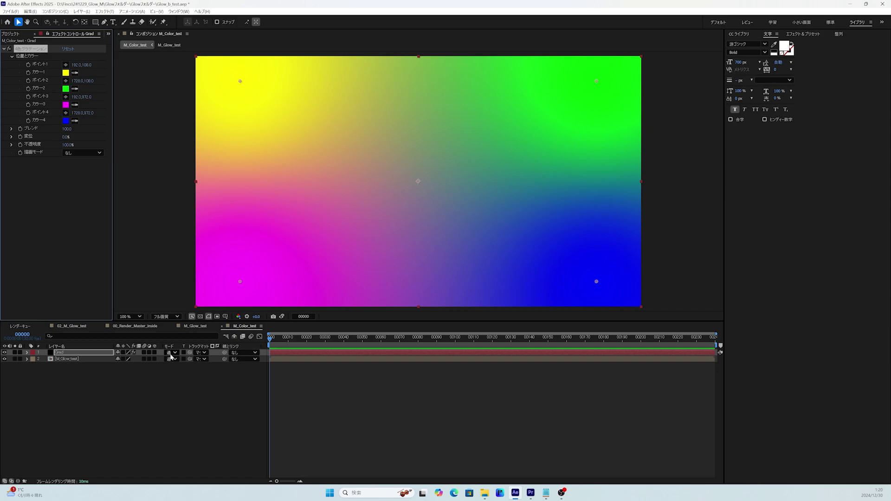
- Set the Grad layer to Screen and place the four gradient points at the M's corners
{"action": "left_click", "coordinate": [172, 353]}
{"action": "left_click", "coordinate": [184, 121]}
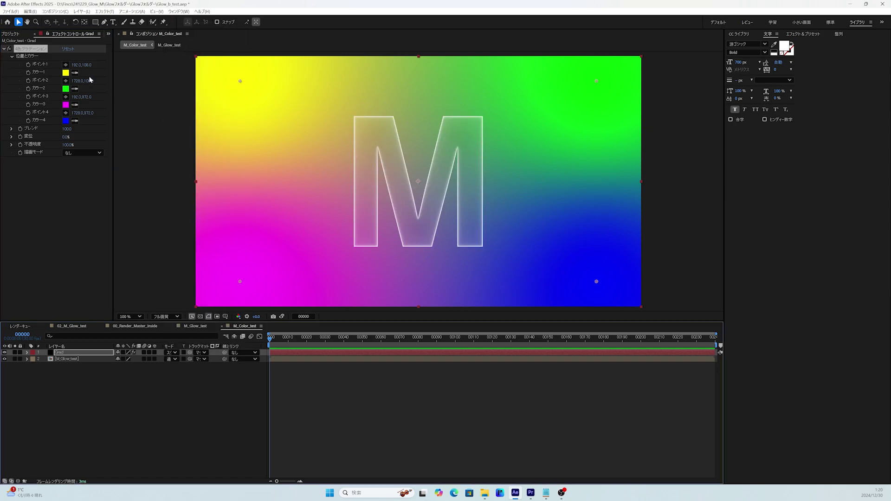
{"action": "left_click", "coordinate": [65, 64]}
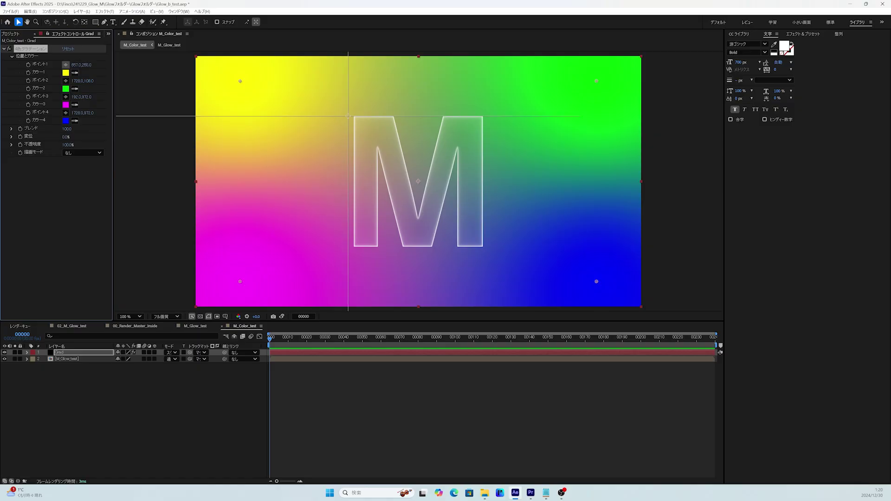
{"action": "left_click", "coordinate": [348, 116]}
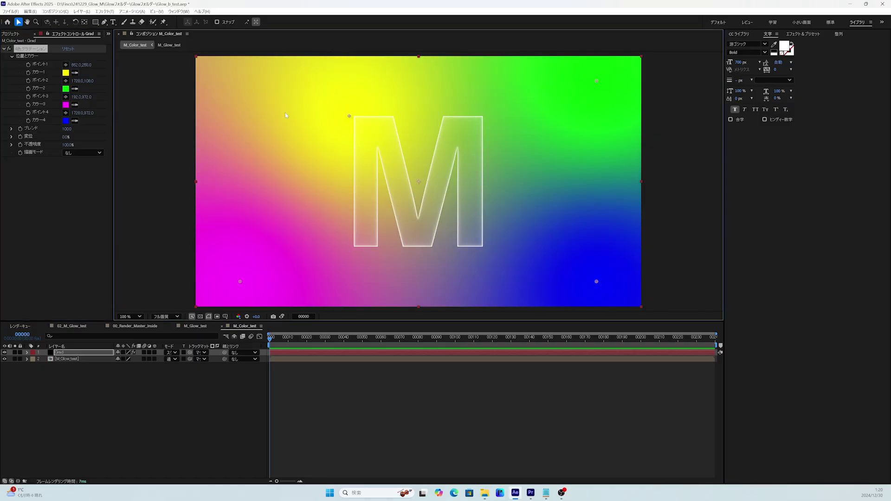
{"action": "left_click", "coordinate": [66, 81]}
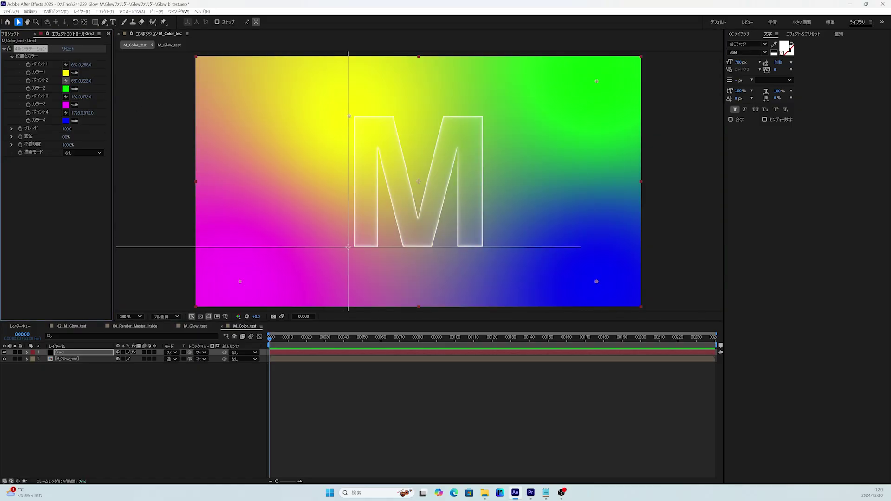
{"action": "left_click", "coordinate": [348, 247]}
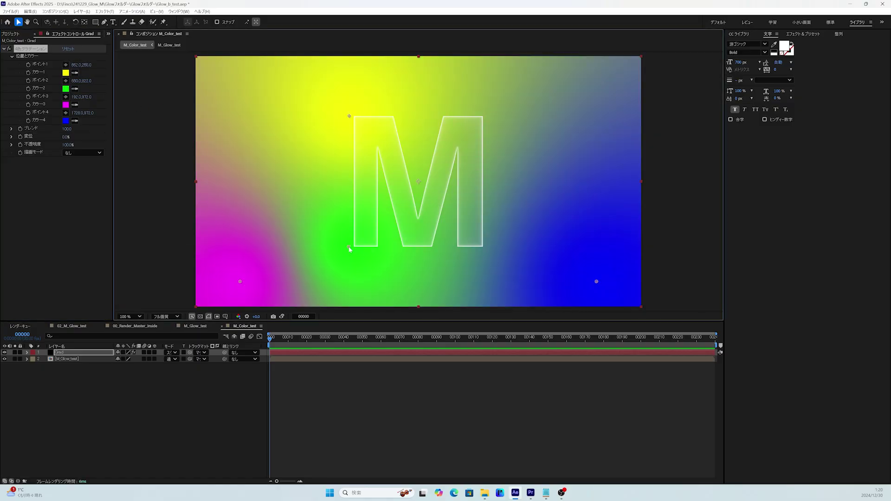
{"action": "left_click", "coordinate": [65, 96]}
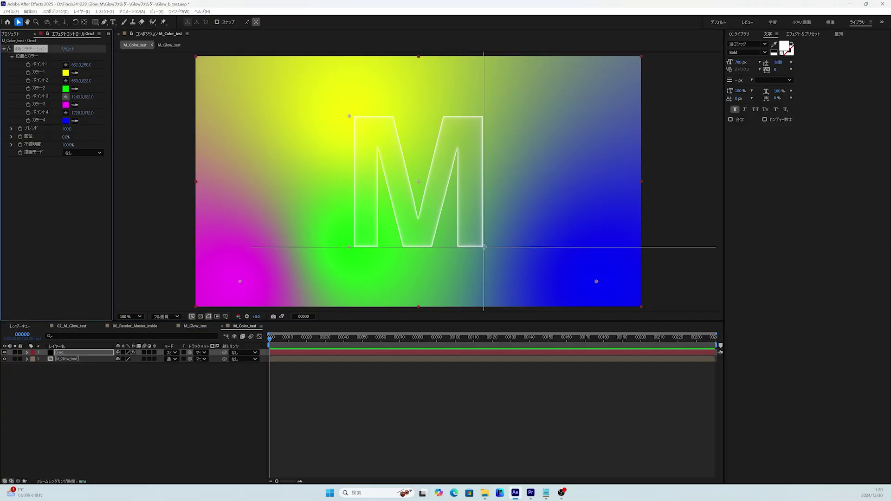
{"action": "left_click", "coordinate": [488, 246]}
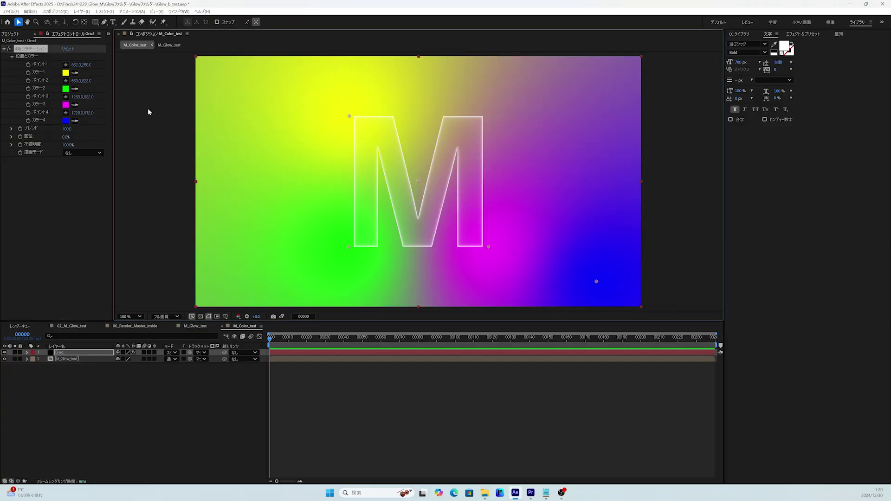
{"action": "left_click", "coordinate": [65, 112]}
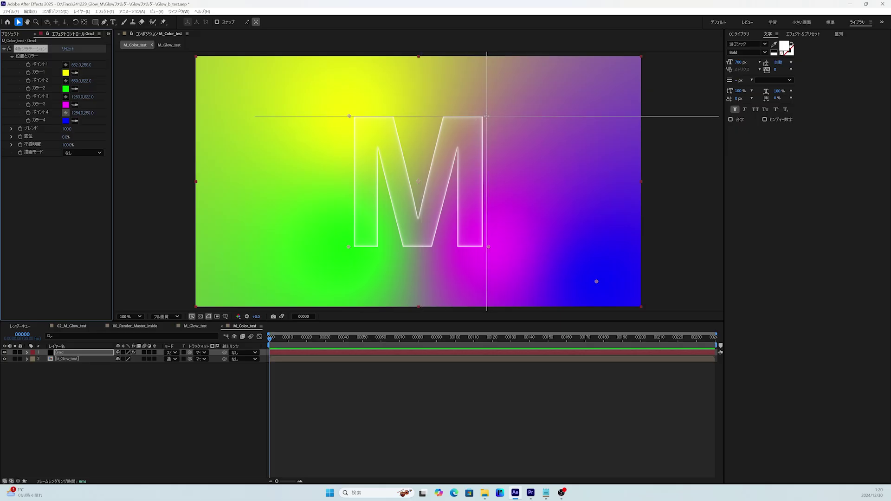
{"action": "left_click", "coordinate": [487, 116]}
- Set Colour 1 to blue (hue 220) and Colour 2 to magenta (hue 300)
{"action": "left_click", "coordinate": [65, 72]}
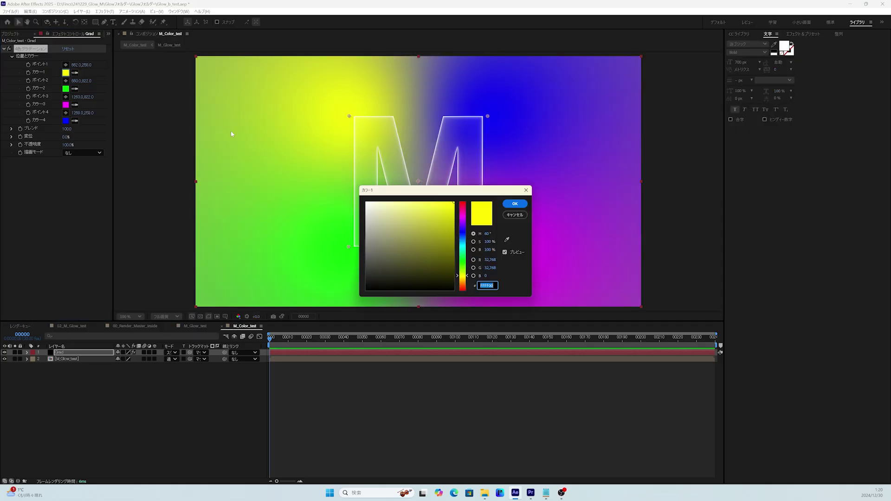
{"action": "left_click", "coordinate": [485, 234]}
{"action": "type", "text": "220"}
{"action": "key", "text": "Return"}
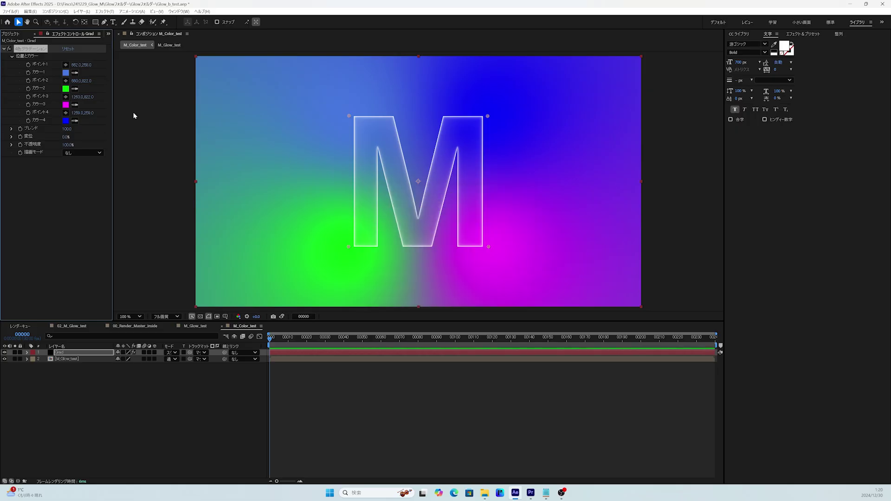
{"action": "left_click", "coordinate": [66, 88]}
{"action": "left_click", "coordinate": [486, 234]}
{"action": "type", "text": "300"}
{"action": "key", "text": "Return"}
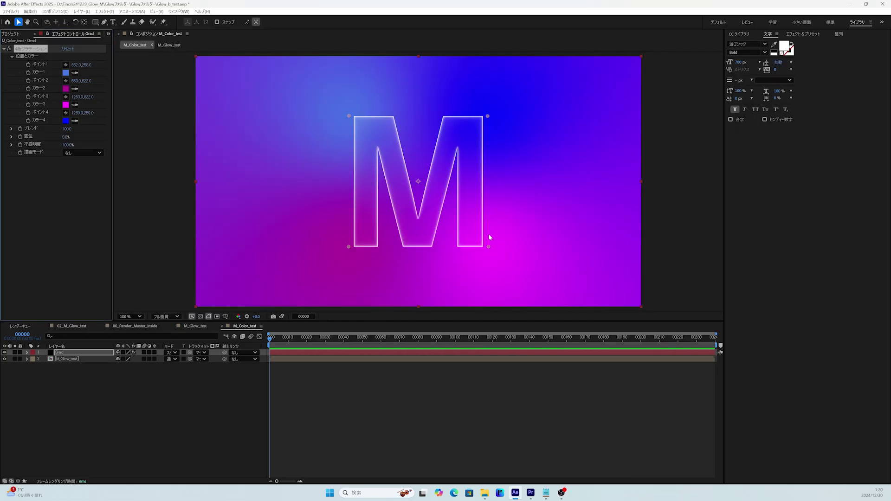
- Set Colour 3 to cyan (hue 201, brightness 100) and Colour 4 to orange (hue 35)
{"action": "left_click", "coordinate": [66, 105]}
{"action": "left_click", "coordinate": [486, 234]}
{"action": "type", "text": "201"}
{"action": "left_click", "coordinate": [490, 249]}
{"action": "type", "text": "10"}
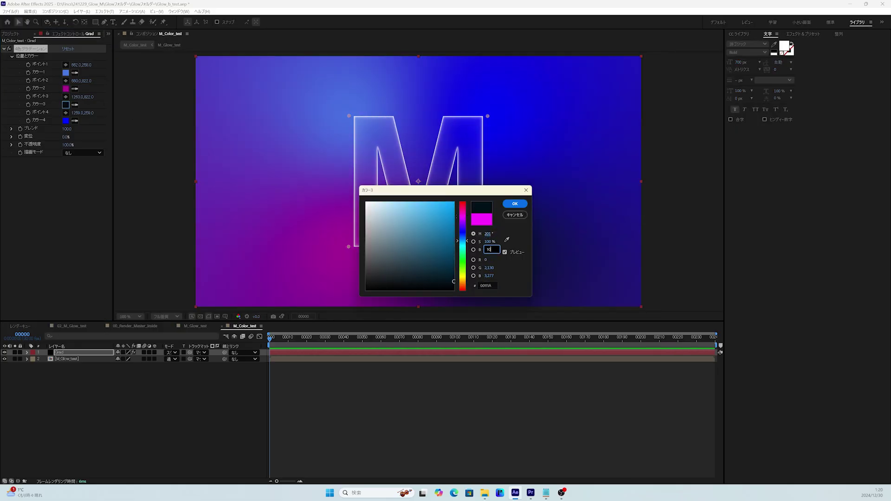
{"action": "type", "text": "0"}
{"action": "key", "text": "Return"}
{"action": "left_click", "coordinate": [65, 121]}
{"action": "left_click", "coordinate": [487, 234]}
{"action": "type", "text": "3"}
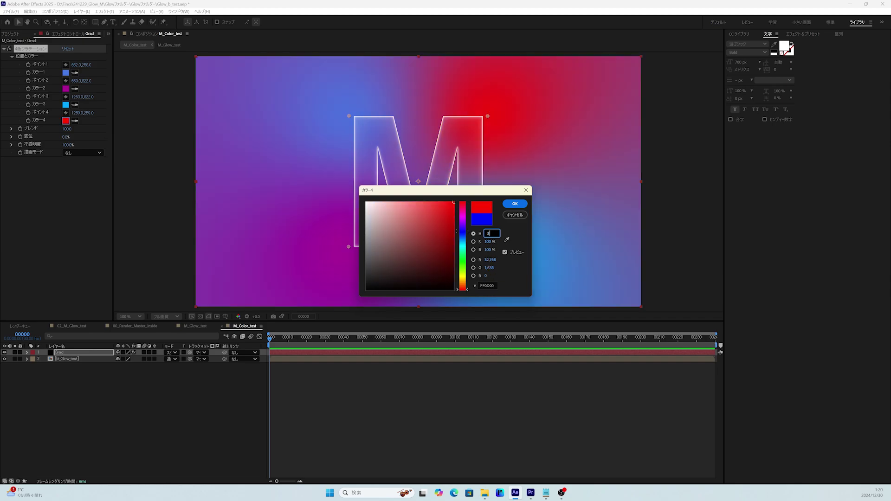
{"action": "type", "text": "5"}
{"action": "left_click", "coordinate": [491, 250]}
{"action": "type", "text": "100"}
{"action": "key", "text": "Return"}
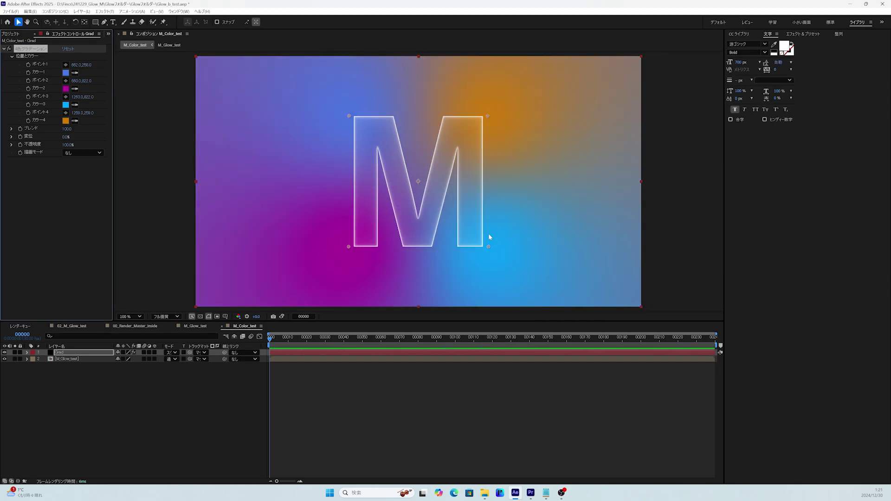
- Try Overlay blending on the Grad layer, then switch it to Vivid Light
{"action": "left_click", "coordinate": [176, 353]}
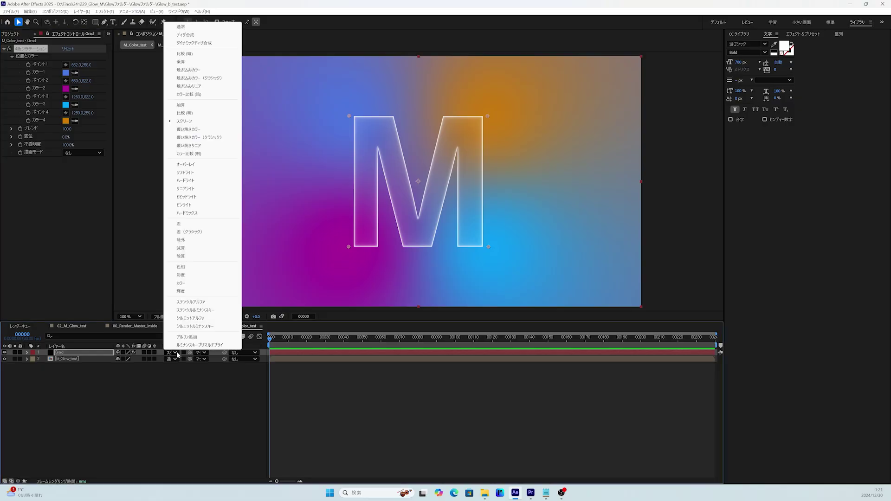
{"action": "left_click", "coordinate": [197, 165]}
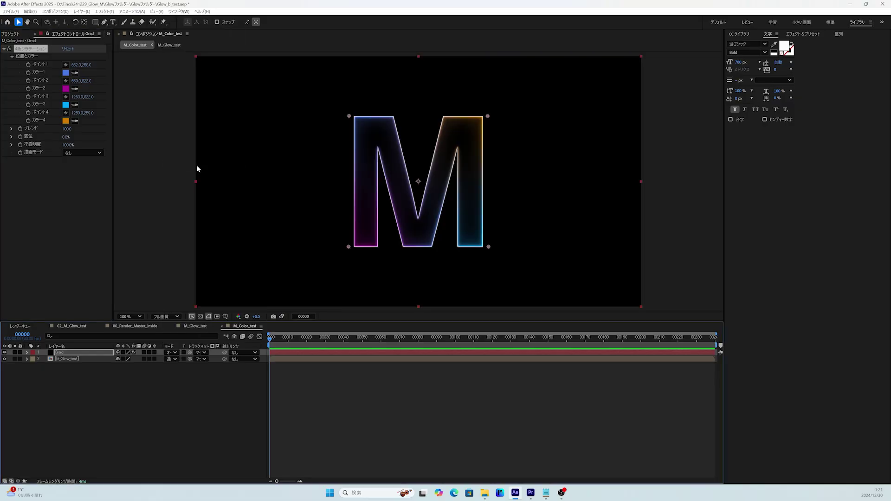
{"action": "key", "text": "period"}
{"action": "key", "text": "period"}
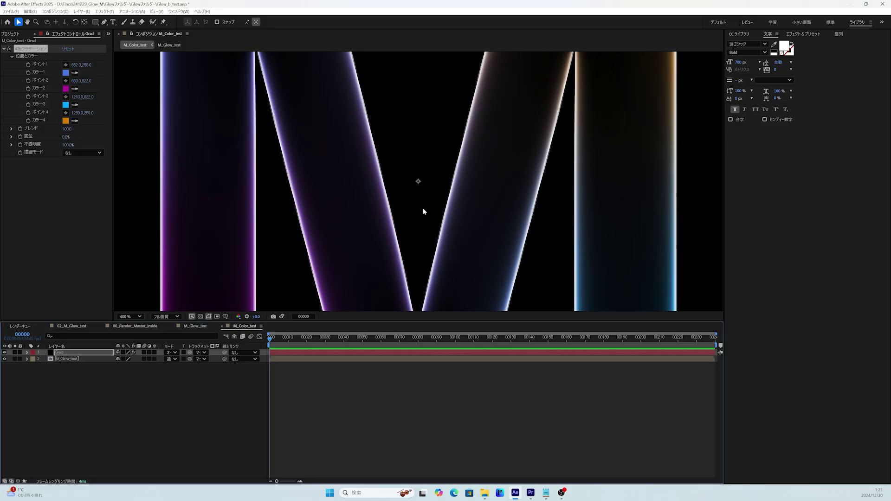
{"action": "key", "text": "comma"}
{"action": "key", "text": "comma"}
{"action": "key", "text": "comma"}
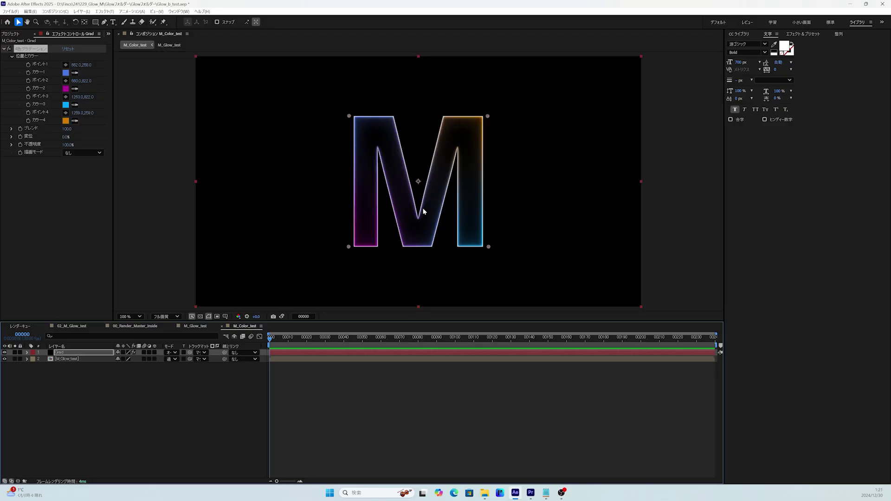
{"action": "left_click", "coordinate": [177, 353]}
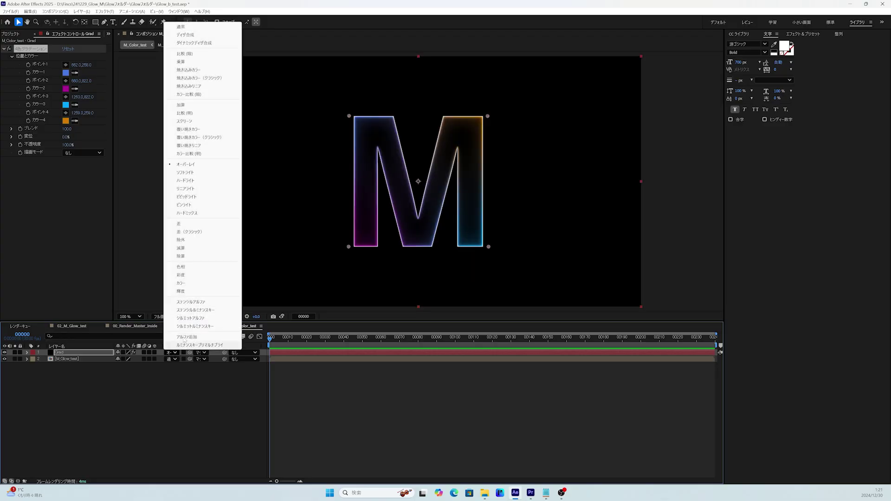
{"action": "left_click", "coordinate": [191, 197]}
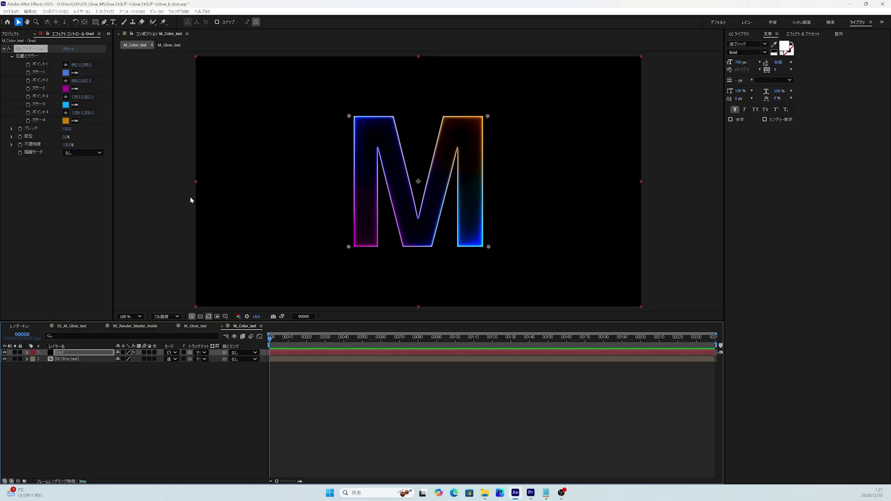
{"action": "left_click", "coordinate": [68, 360]}
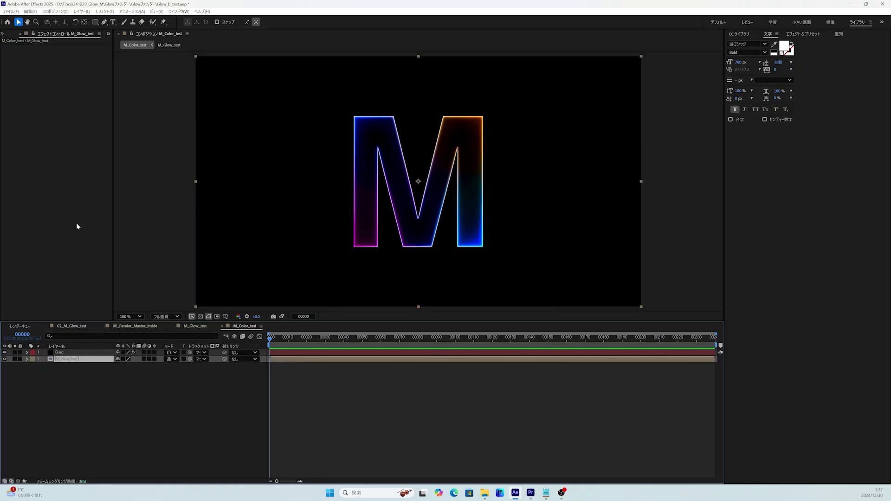
- Apply Curves to M_Glow_test and lower the curve's top point to dim the glow
{"action": "left_click", "coordinate": [104, 11]}
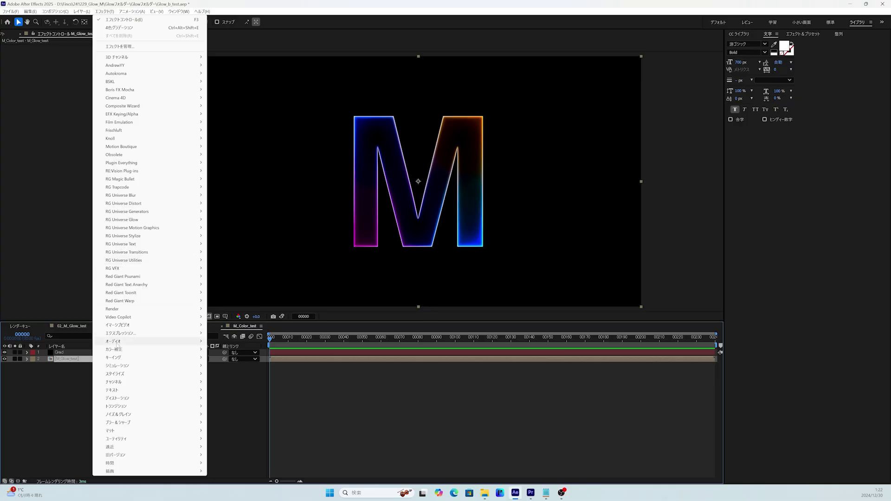
{"action": "mouse_move", "coordinate": [114, 349]}
{"action": "left_click", "coordinate": [236, 269]}
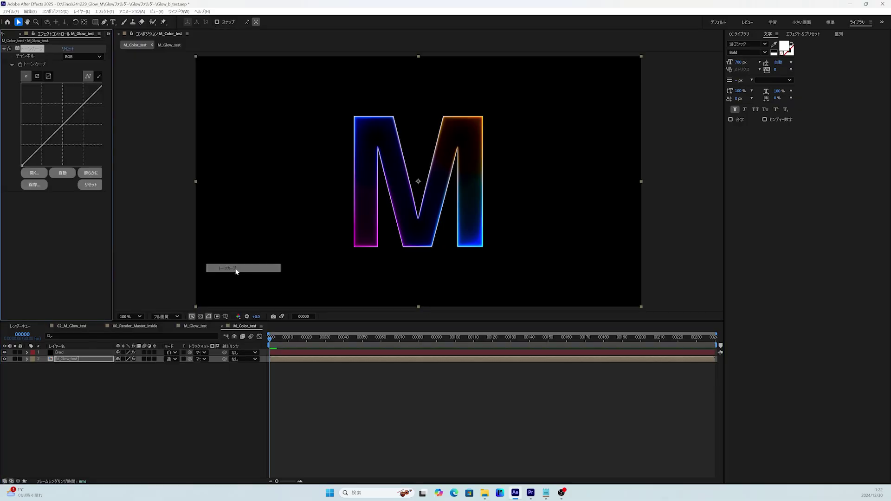
{"action": "mouse_move", "coordinate": [113, 73]}
{"action": "left_mouse_down"}
{"action": "mouse_move", "coordinate": [121, 73]}
{"action": "mouse_move", "coordinate": [114, 123]}
{"action": "left_mouse_up"}
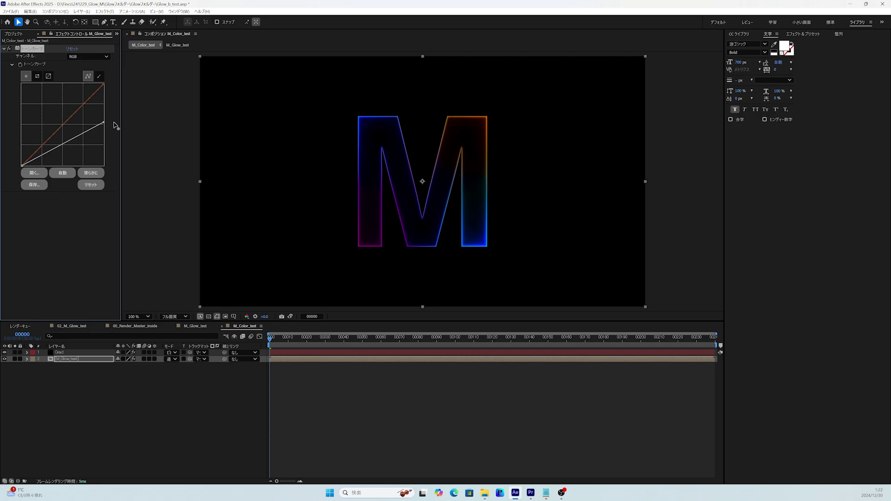
{"action": "scroll", "coordinate": [421, 189], "scroll_direction": "up", "scroll_amount": 2}
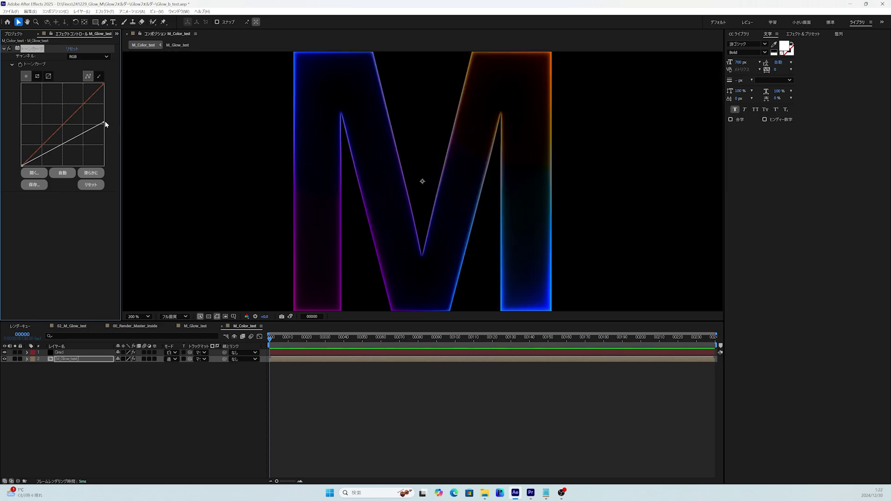
{"action": "mouse_move", "coordinate": [103, 123]}
{"action": "left_mouse_down"}
{"action": "mouse_move", "coordinate": [113, 131]}
{"action": "mouse_move", "coordinate": [114, 120]}
{"action": "left_mouse_up"}
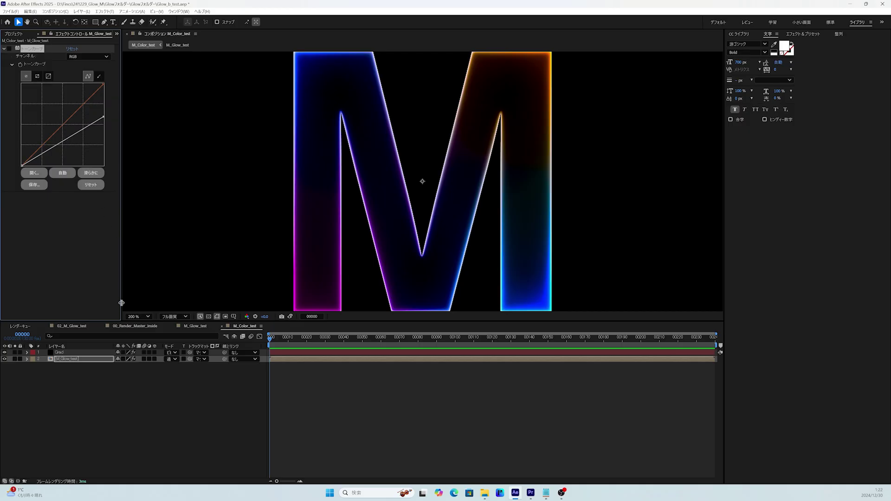
{"action": "left_click", "coordinate": [139, 316]}
{"action": "left_click", "coordinate": [135, 343]}
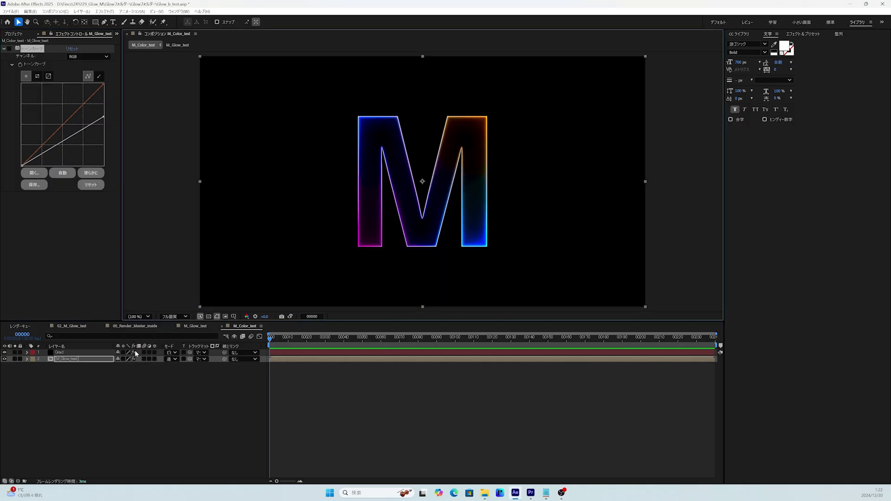
- Add a new adjustment layer above all layers and start renaming it CC
{"action": "left_click", "coordinate": [150, 411]}
{"action": "key", "text": "ctrl+alt+y"}
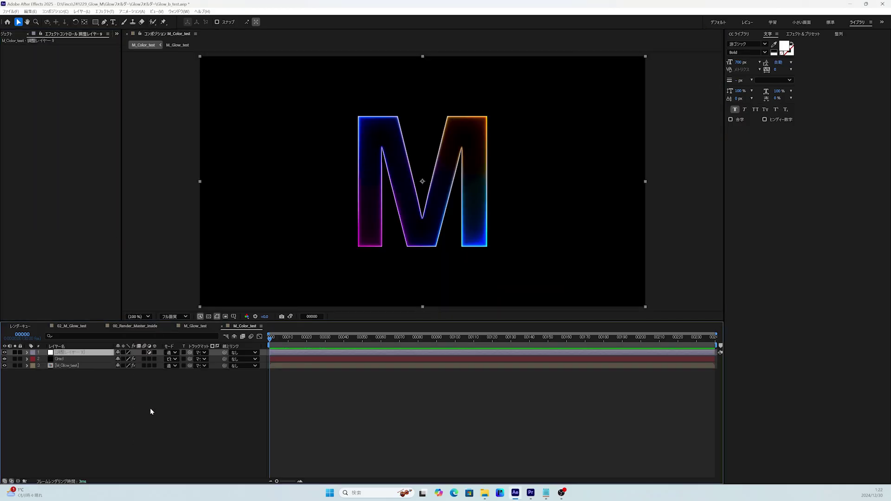
{"action": "key", "text": "Return"}
- Name the adjustment layer CC and apply the Curves effect to it
{"action": "type", "text": "CC"}
{"action": "key", "text": "Return"}
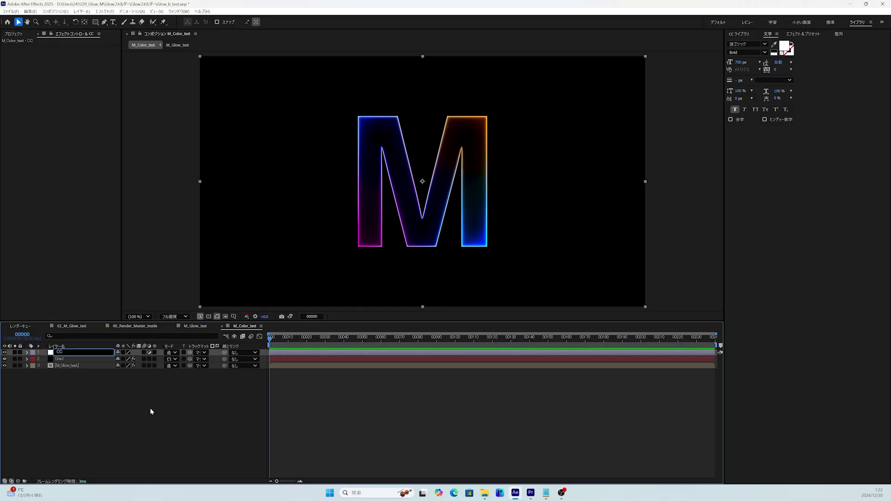
{"action": "left_click", "coordinate": [112, 10]}
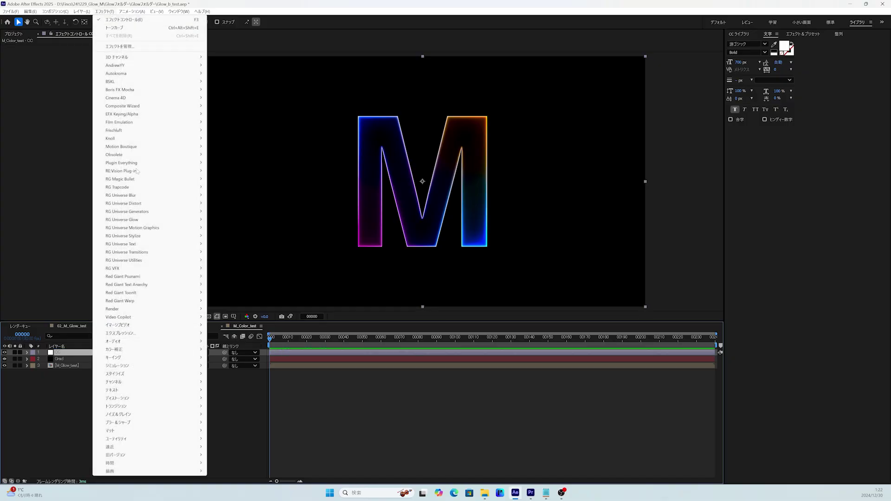
{"action": "mouse_move", "coordinate": [203, 352]}
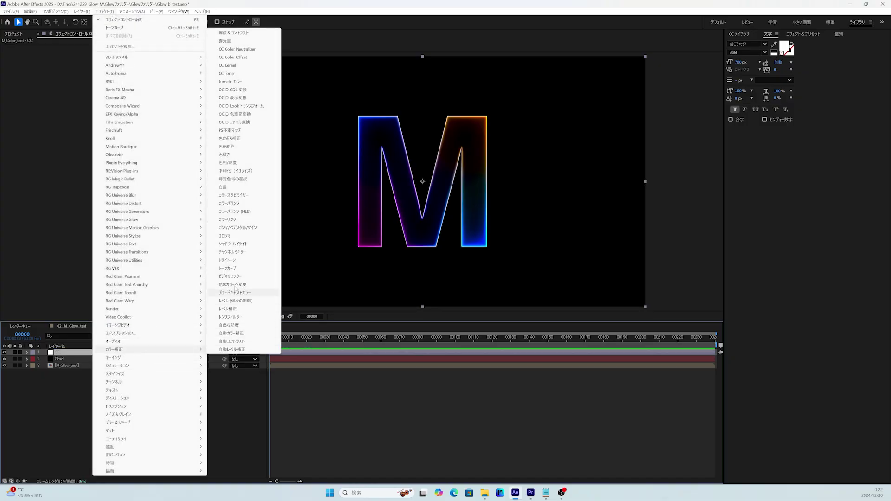
{"action": "left_click", "coordinate": [227, 268]}
- Drag the curve into an S-shape, raising the upper part and lowering the lower part
{"action": "mouse_move", "coordinate": [65, 124]}
{"action": "left_mouse_down"}
{"action": "mouse_move", "coordinate": [55, 122]}
{"action": "mouse_move", "coordinate": [84, 93]}
{"action": "left_mouse_up"}
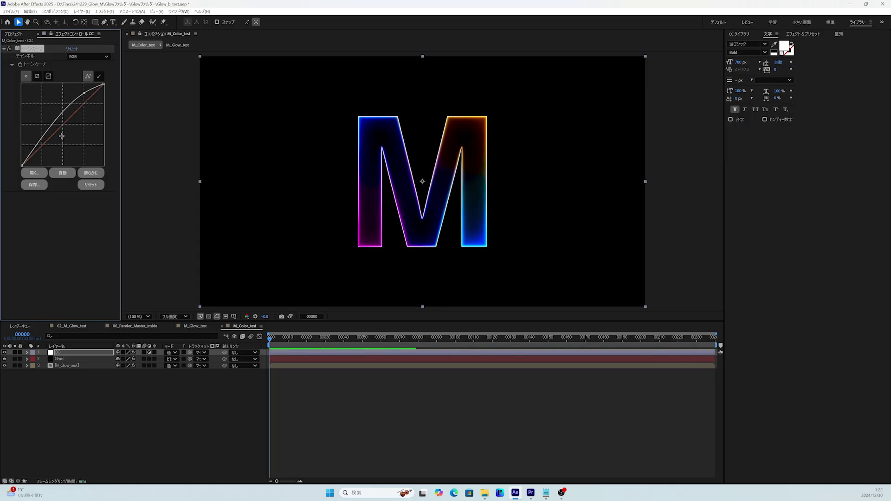
{"action": "left_click_drag", "start_coordinate": [37, 145], "coordinate": [39, 151]}
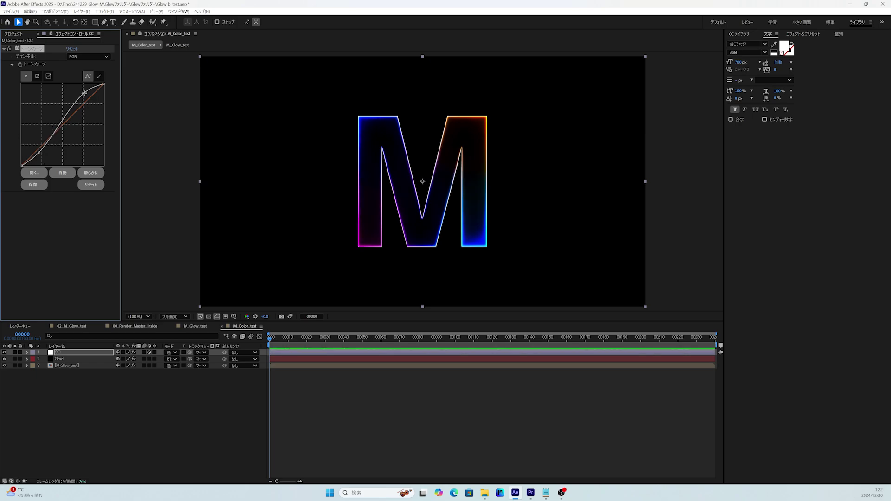
{"action": "left_click_drag", "start_coordinate": [39, 152], "coordinate": [32, 149]}
- Duplicate the M_Glow_test layer, set the duplicates to Screen blending, and hide them
{"action": "left_click", "coordinate": [70, 366]}
{"action": "key", "text": "ctrl+d"}
{"action": "key", "text": "ctrl+d"}
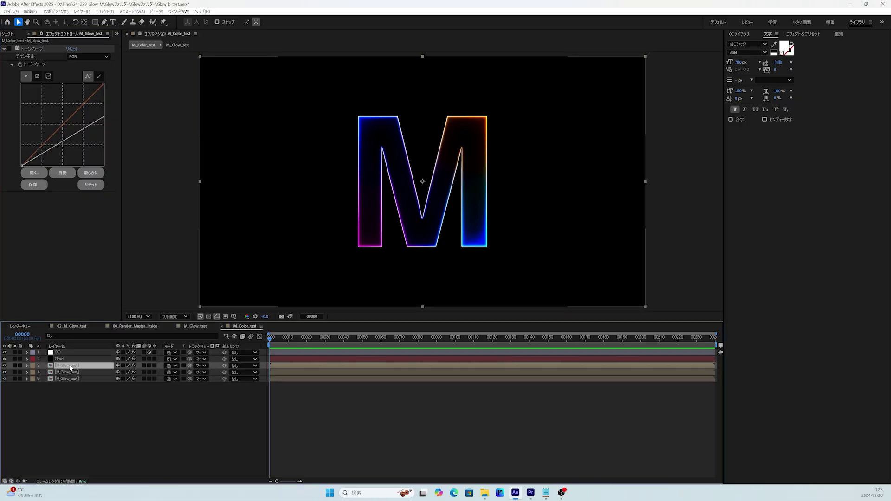
{"action": "left_click", "coordinate": [70, 373], "text": "shift"}
{"action": "left_click", "coordinate": [174, 360]}
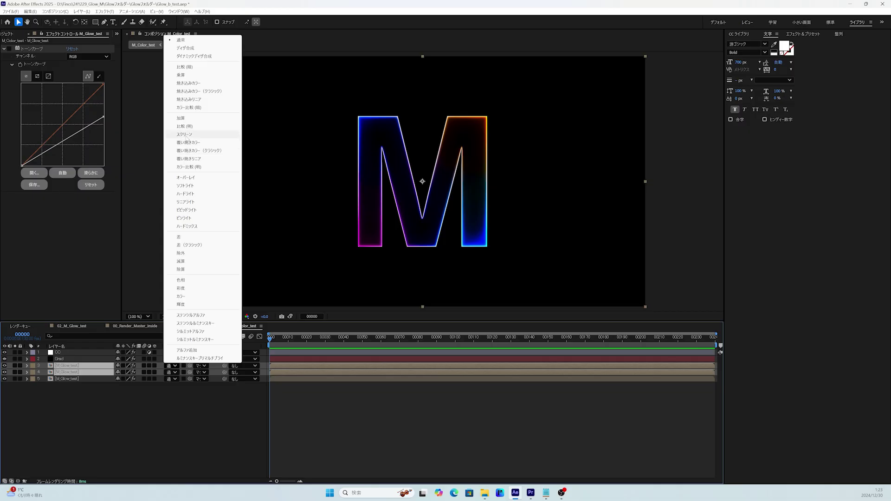
{"action": "left_click", "coordinate": [185, 134]}
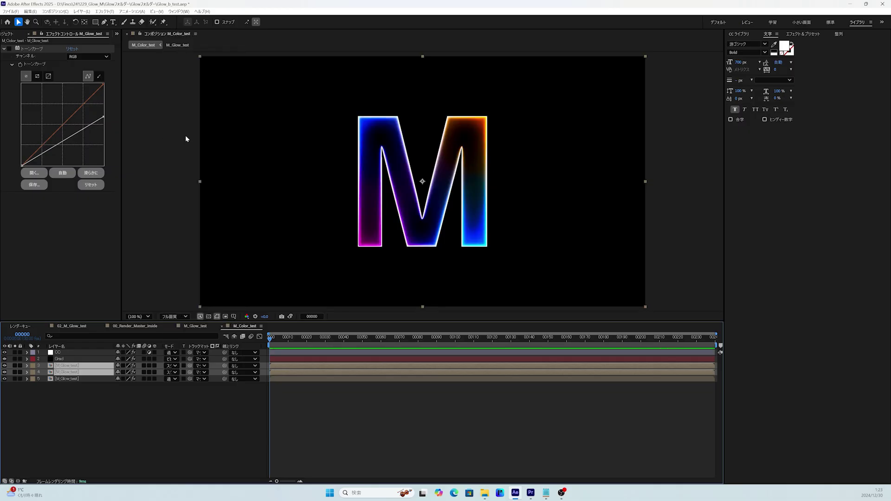
{"action": "left_click_drag", "start_coordinate": [4, 365], "coordinate": [4, 372]}
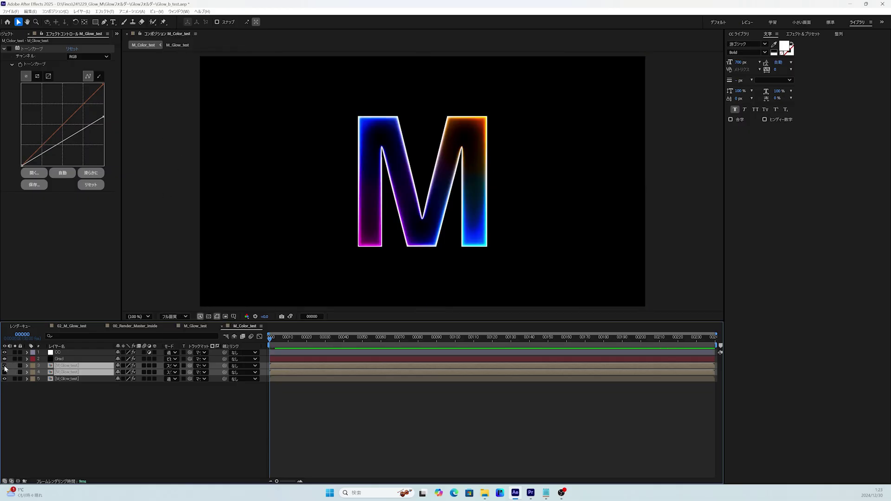
- Lock the viewer on M_Color_test and dock the M_Glow_test viewer beside it
{"action": "double_click", "coordinate": [57, 378]}
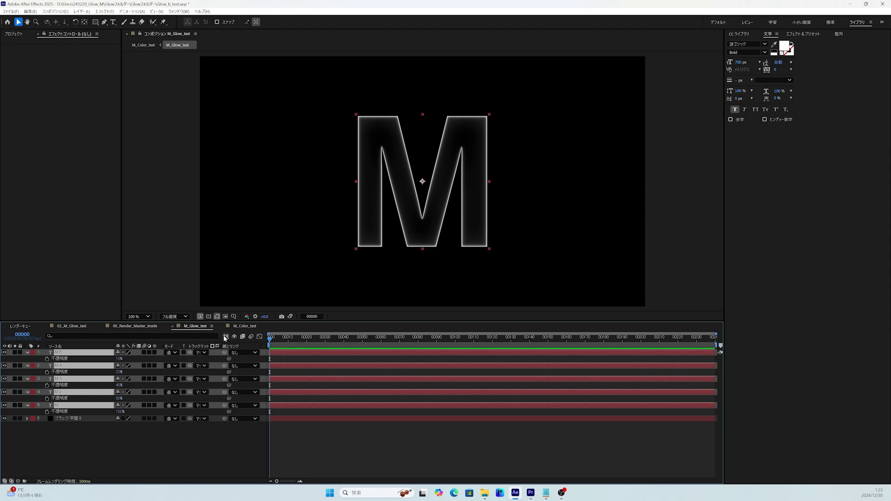
{"action": "left_click", "coordinate": [242, 326]}
{"action": "left_click", "coordinate": [149, 410]}
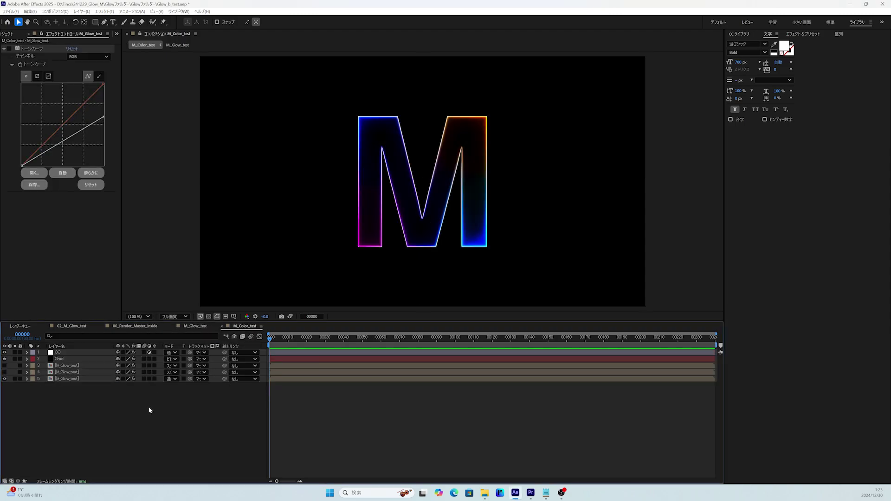
{"action": "left_click", "coordinate": [141, 36]}
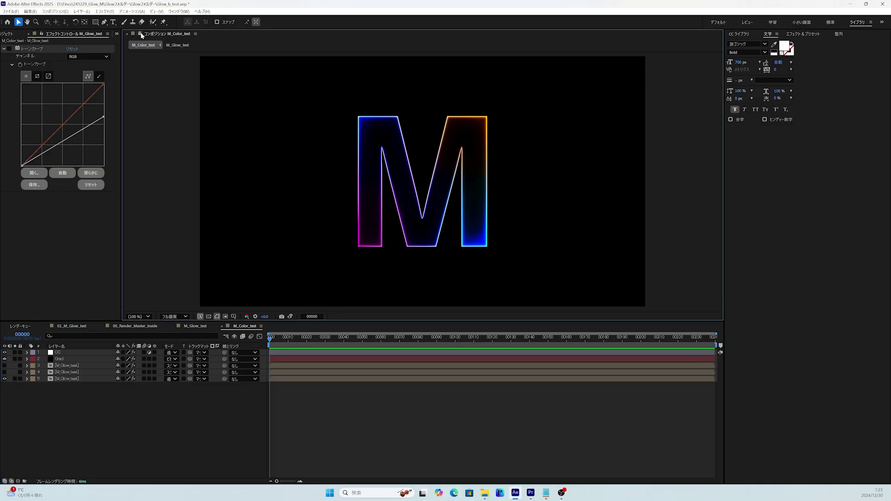
{"action": "left_click", "coordinate": [64, 379]}
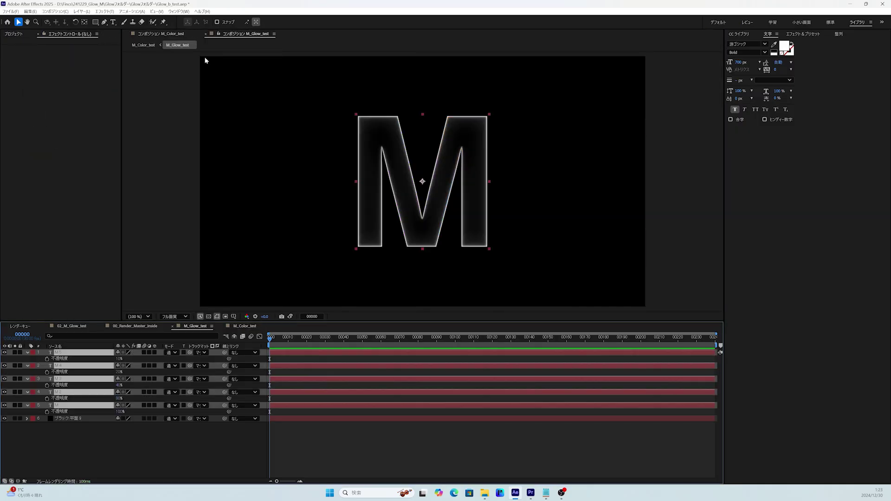
{"action": "left_click_drag", "start_coordinate": [231, 33], "coordinate": [574, 131]}
{"action": "left_click_drag", "start_coordinate": [713, 152], "coordinate": [715, 152]}
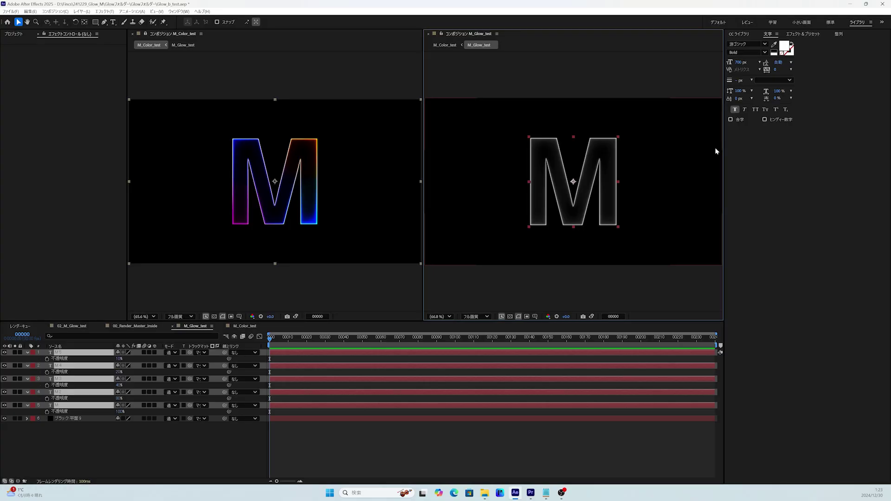
- Raise the opacity of glow layers M2, M4 and M5, with M2 at 100%
{"action": "left_click", "coordinate": [165, 428]}
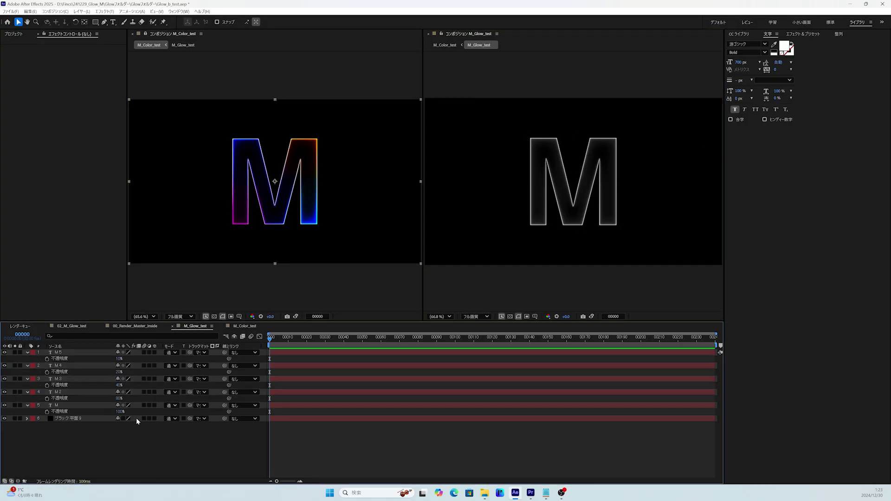
{"action": "mouse_move", "coordinate": [119, 401]}
{"action": "left_mouse_down"}
{"action": "mouse_move", "coordinate": [166, 397]}
{"action": "mouse_move", "coordinate": [163, 385]}
{"action": "left_mouse_up"}
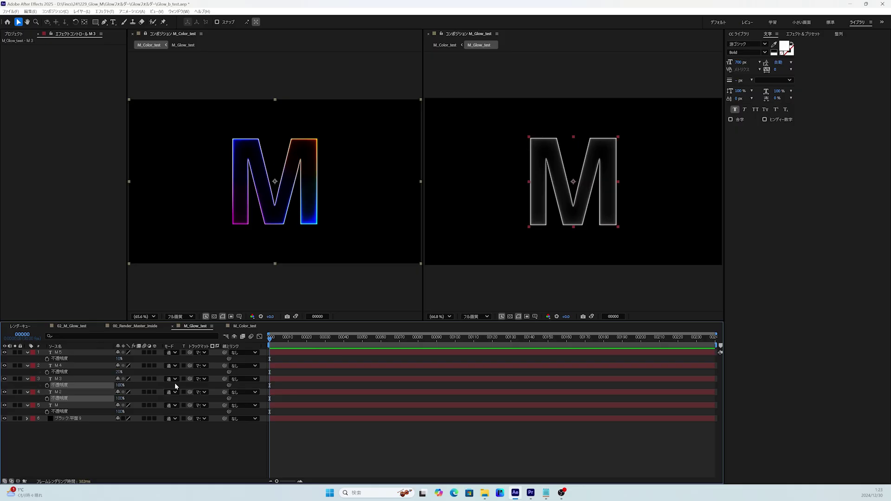
{"action": "key", "text": "Return"}
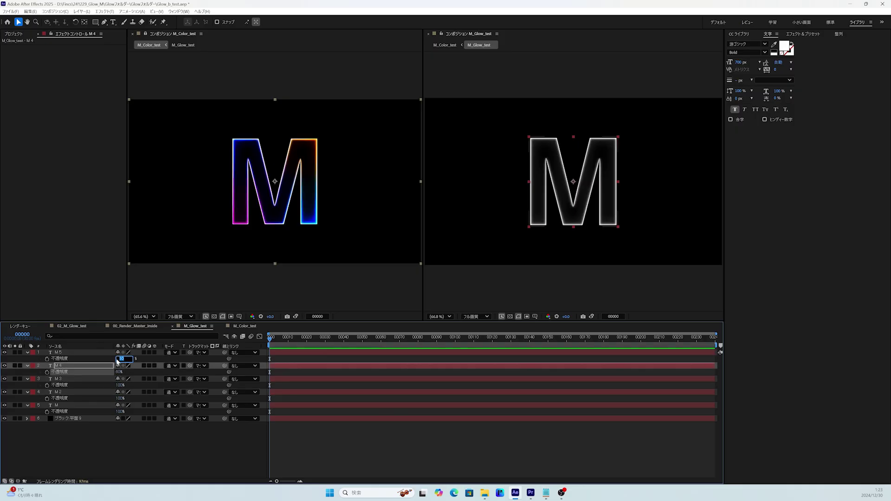
{"action": "key", "text": "Return"}
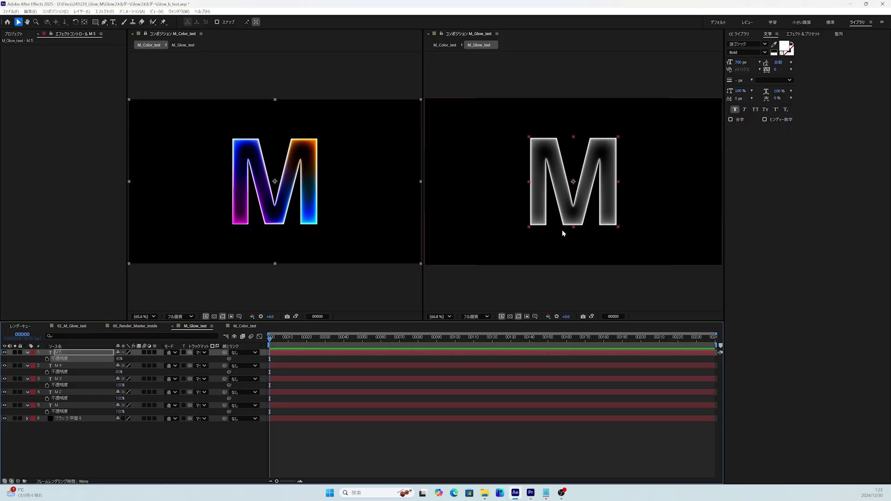
- Toggle the M5 glow layer off and on to compare, then return to M_Color_test
{"action": "left_click", "coordinate": [6, 354]}
{"action": "left_click", "coordinate": [5, 353]}
{"action": "left_click", "coordinate": [6, 354]}
{"action": "left_click", "coordinate": [6, 353]}
{"action": "left_click", "coordinate": [244, 326]}
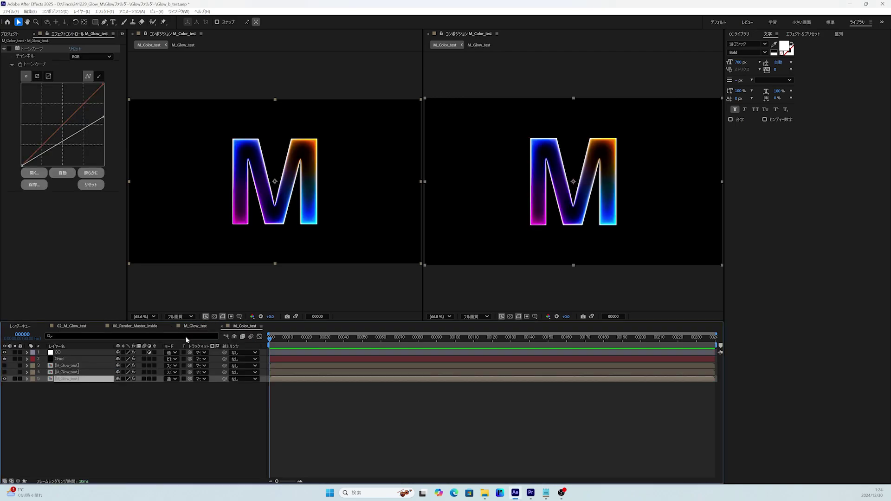
- Select the Grad layer's four-colour gradient and show only its keyframed point properties
{"action": "left_click", "coordinate": [75, 359]}
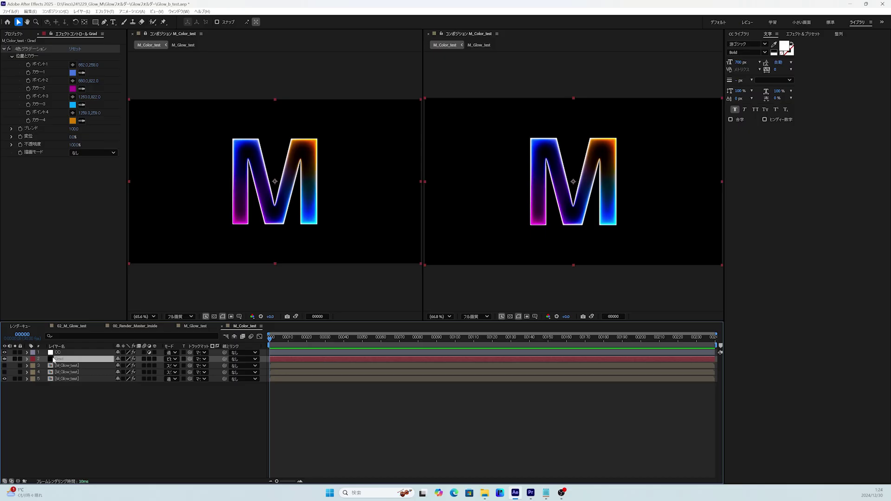
{"action": "left_click", "coordinate": [27, 359]}
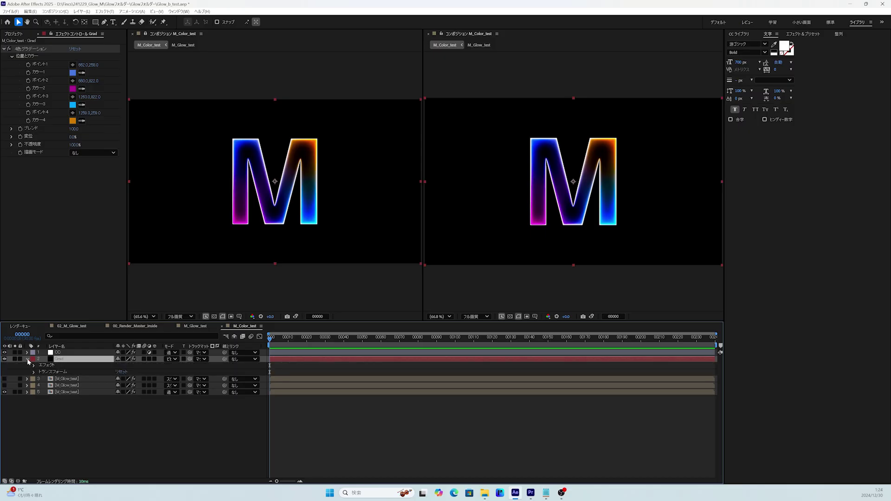
{"action": "left_click", "coordinate": [29, 66]}
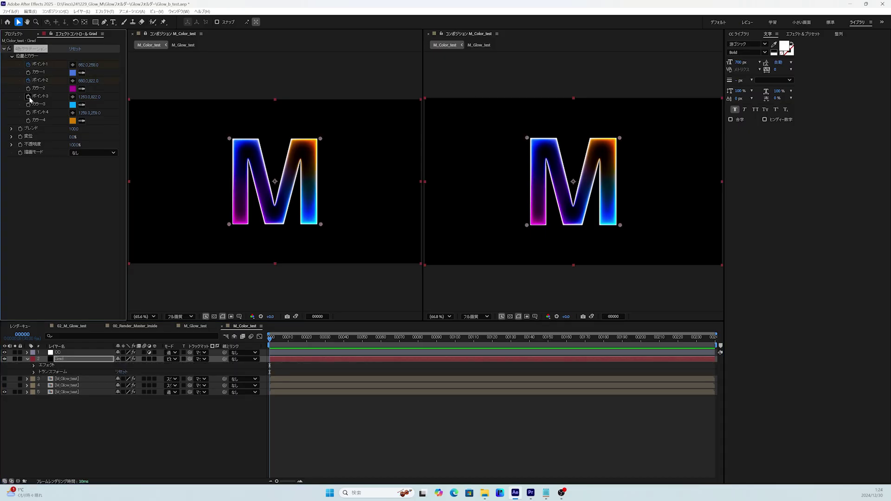
{"action": "left_click", "coordinate": [77, 363]}
{"action": "key", "text": "u"}
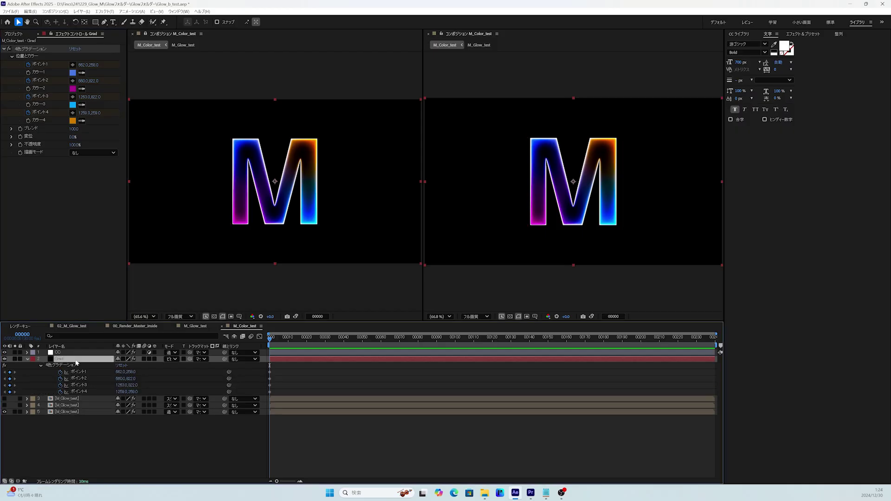
- At frame 30, move each gradient point to the next corner's starting position
{"action": "left_click_drag", "start_coordinate": [310, 379], "coordinate": [268, 389]}
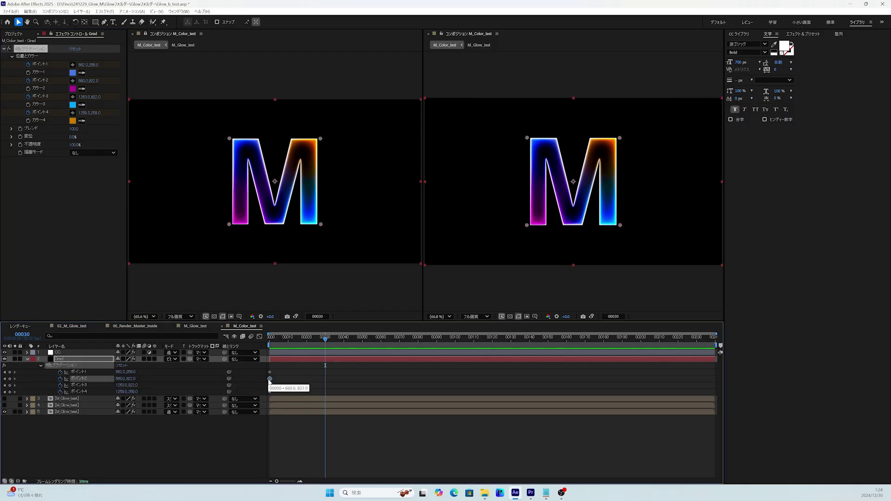
{"action": "key", "text": "ctrl+v"}
{"action": "left_click", "coordinate": [269, 391]}
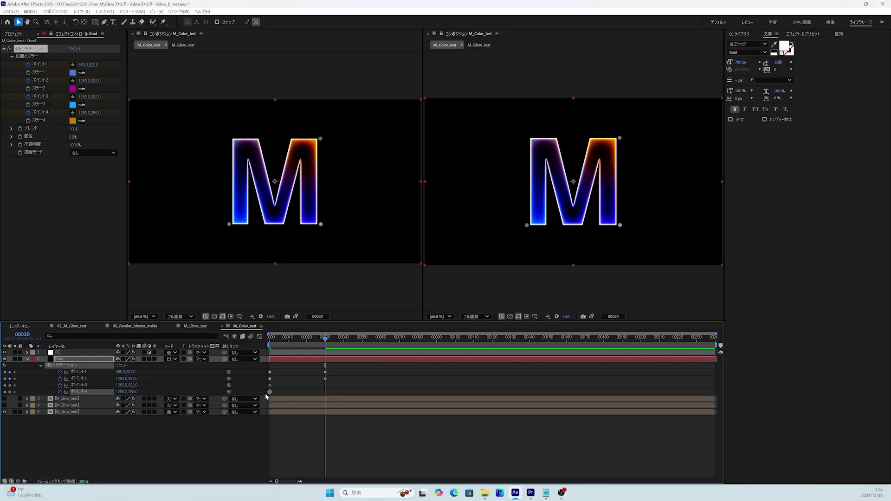
{"action": "key", "text": "ctrl+v"}
{"action": "left_click", "coordinate": [269, 372]}
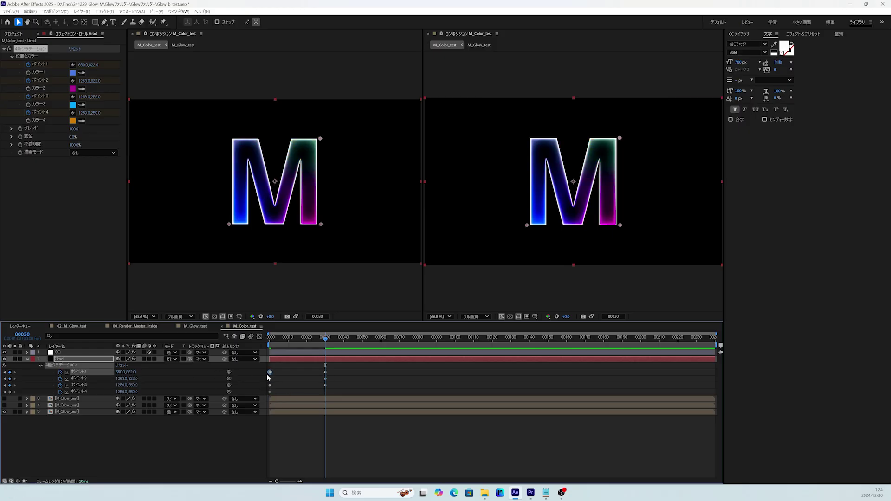
{"action": "left_click", "coordinate": [87, 392]}
{"action": "key", "text": "ctrl+v"}
{"action": "left_click_drag", "start_coordinate": [325, 340], "coordinate": [326, 342]}
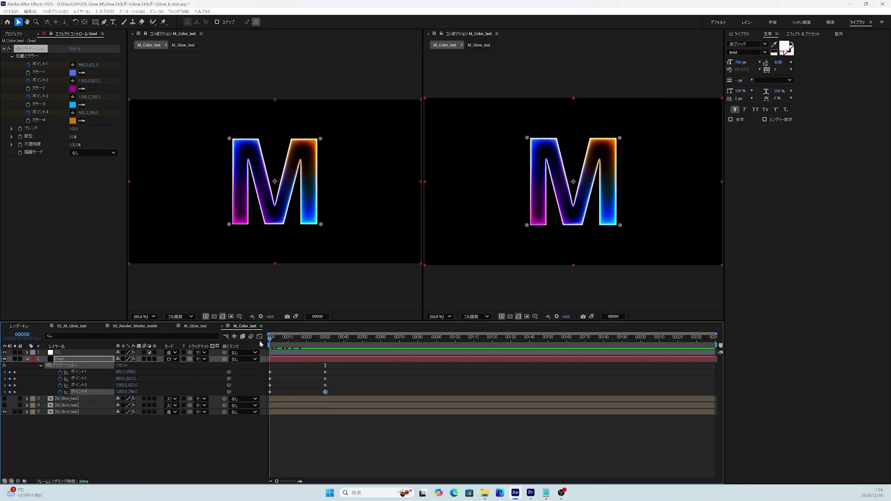
- At frame 60, shift each of the four gradient points one corner further
{"action": "left_click", "coordinate": [324, 379]}
{"action": "key", "text": "ctrl+c"}
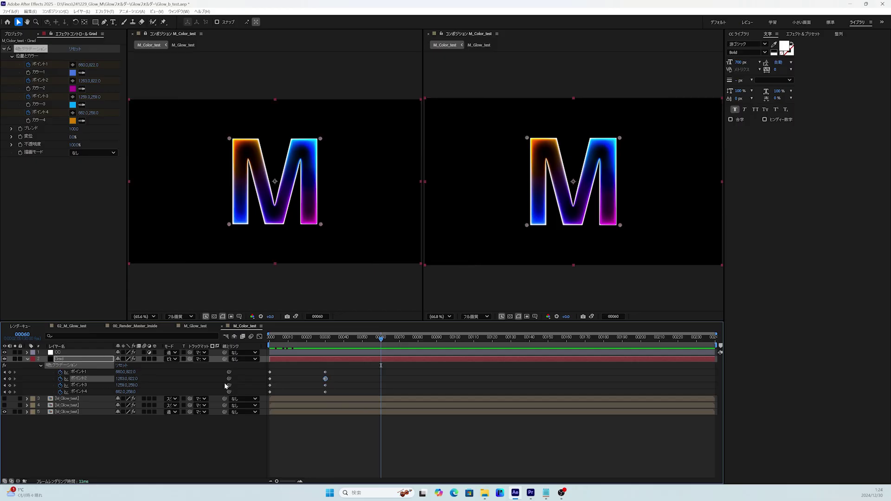
{"action": "left_click", "coordinate": [78, 372]}
{"action": "key", "text": "ctrl+v"}
{"action": "left_click", "coordinate": [325, 385]}
{"action": "key", "text": "ctrl+c"}
{"action": "left_click", "coordinate": [79, 378]}
{"action": "key", "text": "ctrl+v"}
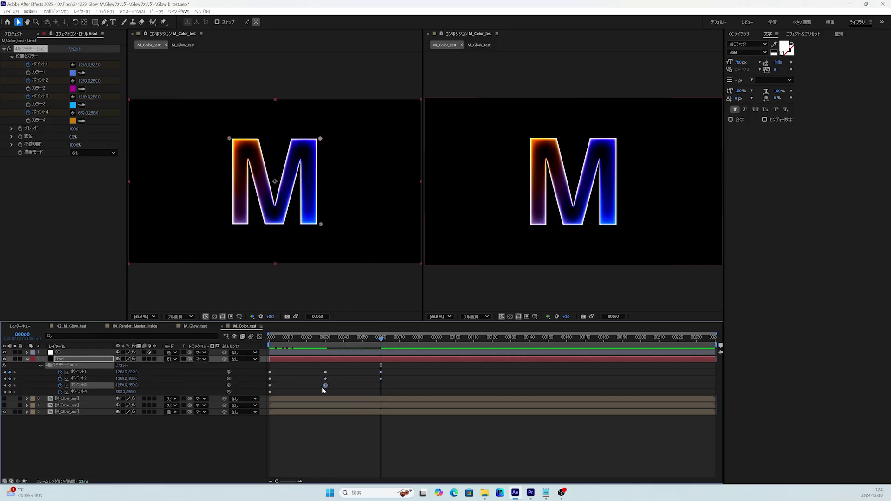
{"action": "left_click", "coordinate": [325, 392]}
{"action": "key", "text": "ctrl+c"}
{"action": "left_click", "coordinate": [79, 384]}
{"action": "key", "text": "ctrl+v"}
{"action": "left_click", "coordinate": [93, 392]}
{"action": "key", "text": "ctrl+v"}
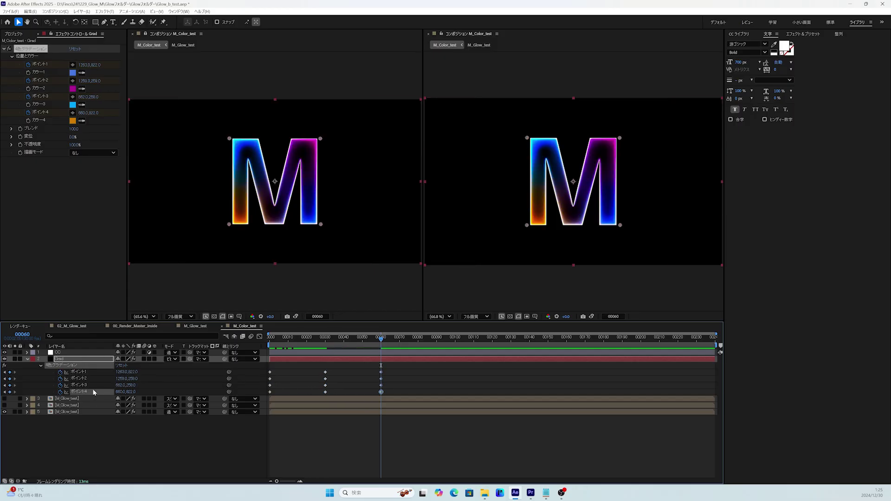
- At frame 90, shift each of the four gradient points one corner further
{"action": "left_click", "coordinate": [381, 378]}
{"action": "key", "text": "ctrl+v"}
{"action": "left_click", "coordinate": [379, 386]}
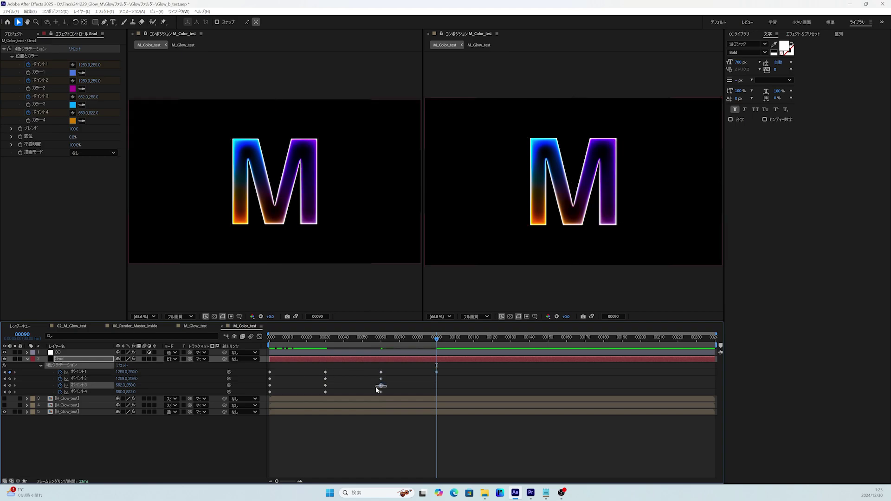
{"action": "key", "text": "ctrl+v"}
{"action": "left_click", "coordinate": [381, 392]}
{"action": "key", "text": "ctrl+v"}
{"action": "left_click", "coordinate": [380, 373]}
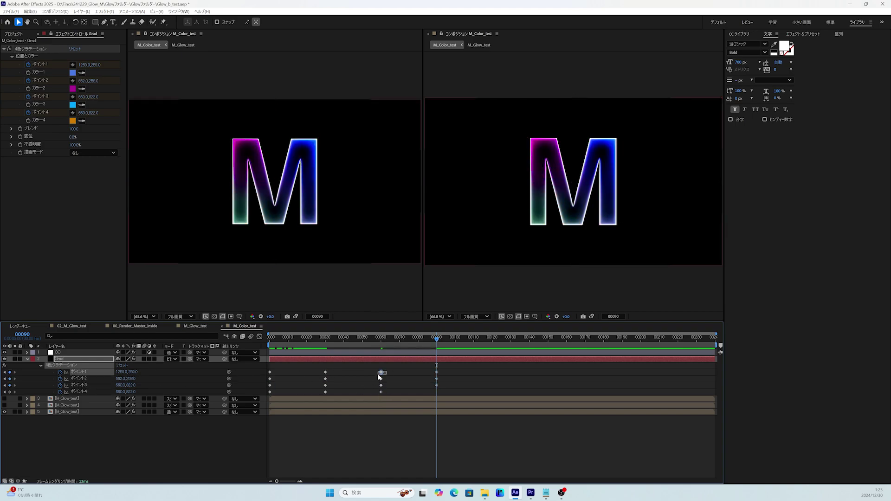
{"action": "left_click", "coordinate": [88, 391]}
{"action": "key", "text": "ctrl+v"}
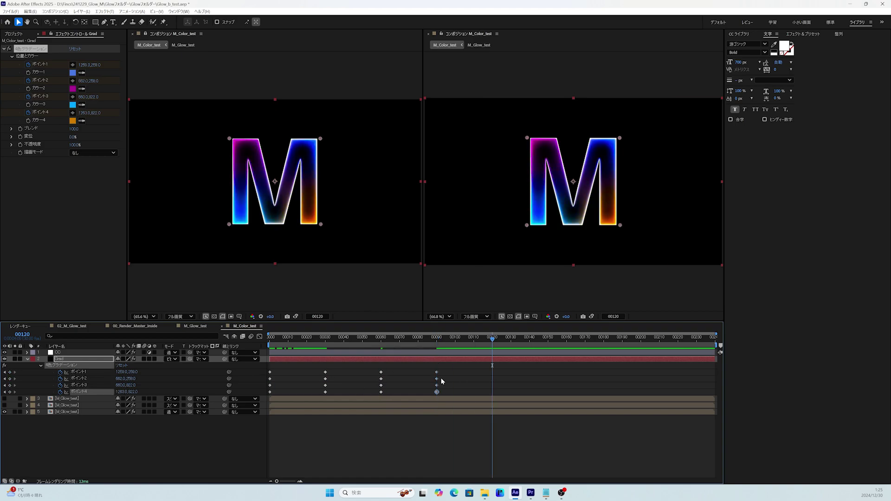
- Paste the starting point positions at frame 120 to close the loop, then check the rotation
{"action": "left_click_drag", "start_coordinate": [297, 369], "coordinate": [267, 399]}
{"action": "key", "text": "ctrl+c"}
{"action": "key", "text": "ctrl+v"}
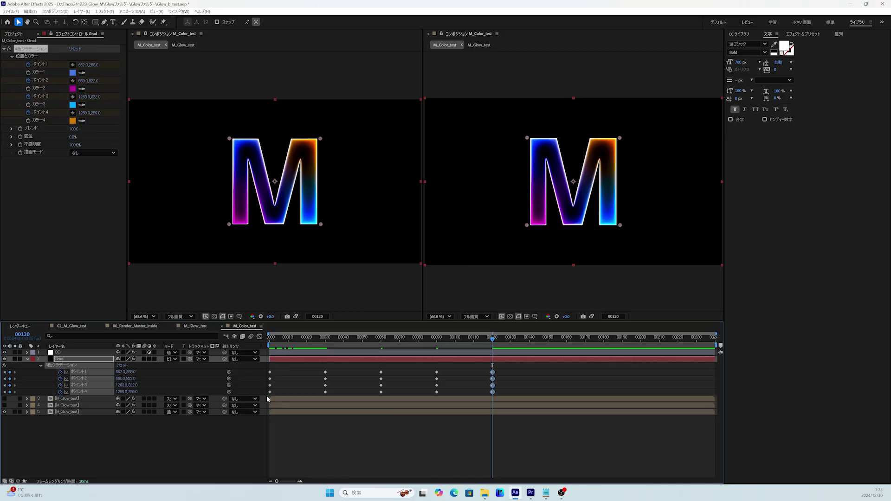
{"action": "mouse_move", "coordinate": [492, 342]}
{"action": "left_mouse_down"}
{"action": "mouse_move", "coordinate": [474, 352]}
{"action": "mouse_move", "coordinate": [490, 353]}
{"action": "left_mouse_up"}
{"action": "key", "text": "j"}
{"action": "key", "text": "k"}
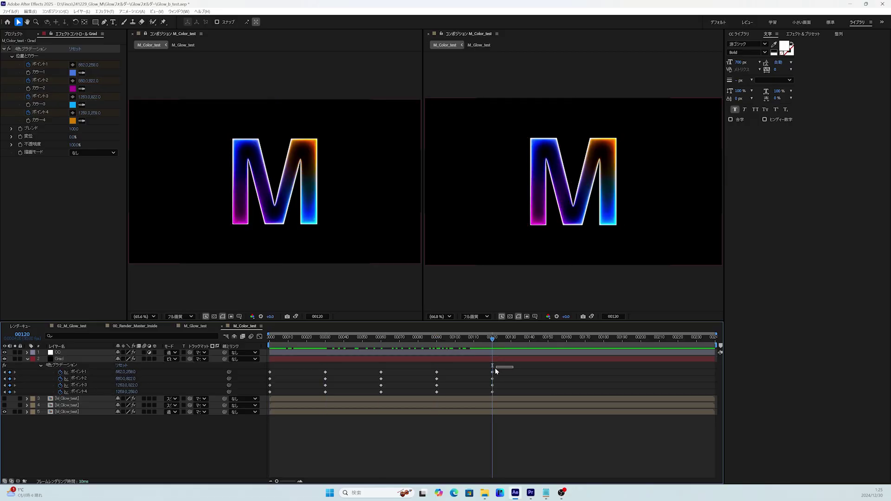
- Stretch all gradient keyframes across the whole composition and set Rove Across Time on the middle ones
{"action": "left_click_drag", "start_coordinate": [512, 365], "coordinate": [265, 398]}
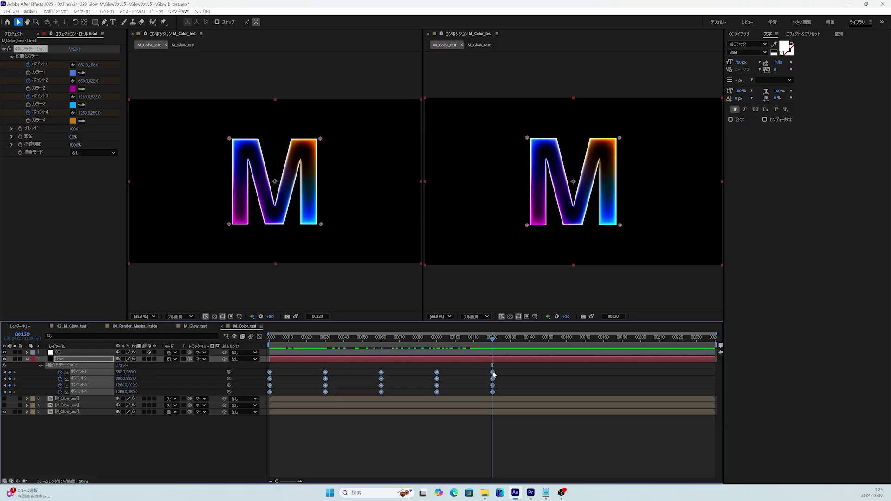
{"action": "left_click_drag", "start_coordinate": [493, 374], "coordinate": [711, 374]}
{"action": "key", "text": "End"}
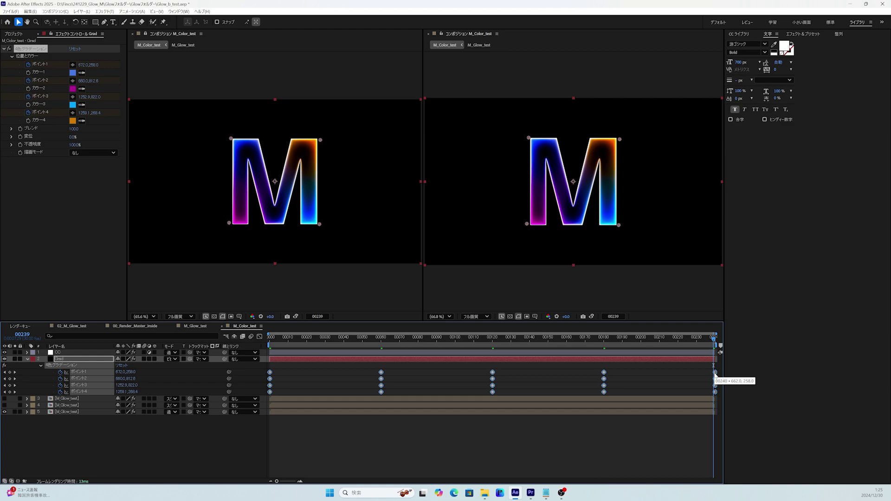
{"action": "right_click", "coordinate": [715, 374]}
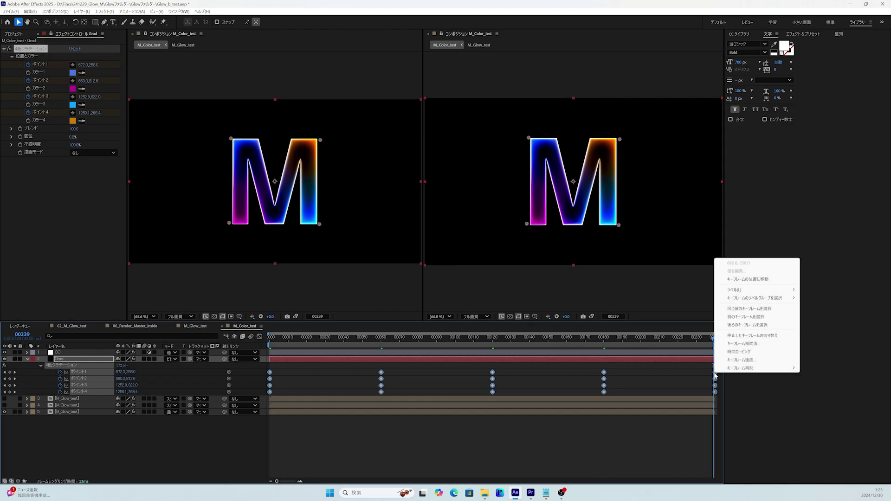
{"action": "left_click", "coordinate": [729, 352]}
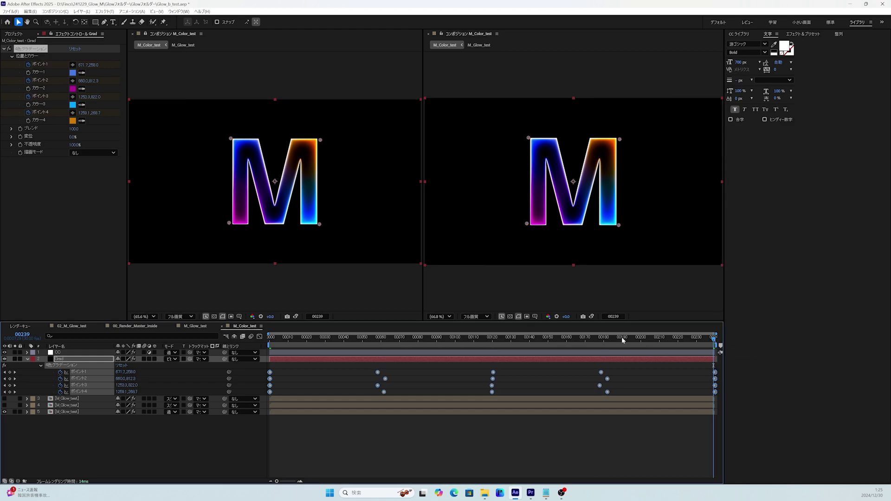
{"action": "left_click_drag", "start_coordinate": [622, 337], "coordinate": [751, 358]}
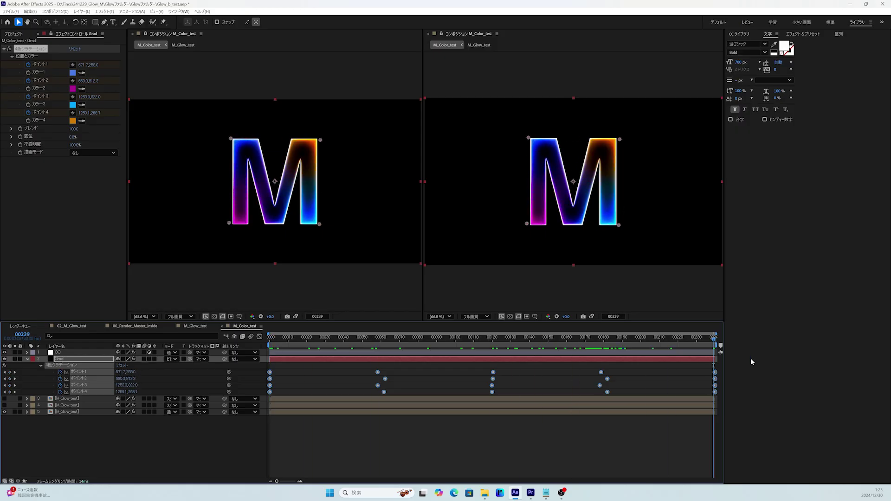